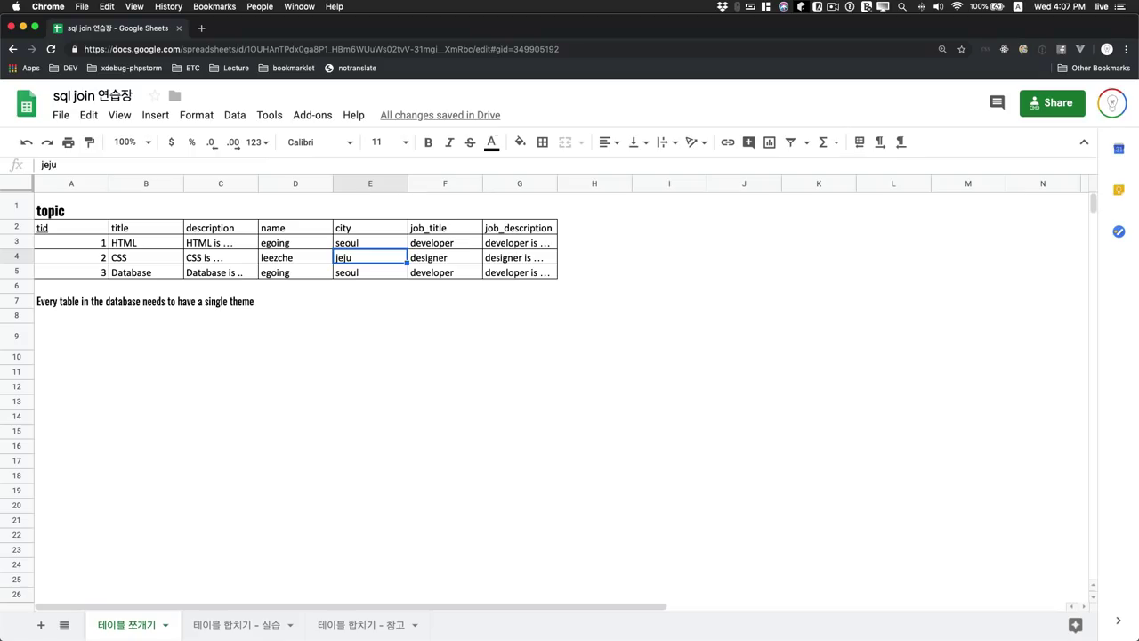
left_click(287, 372)
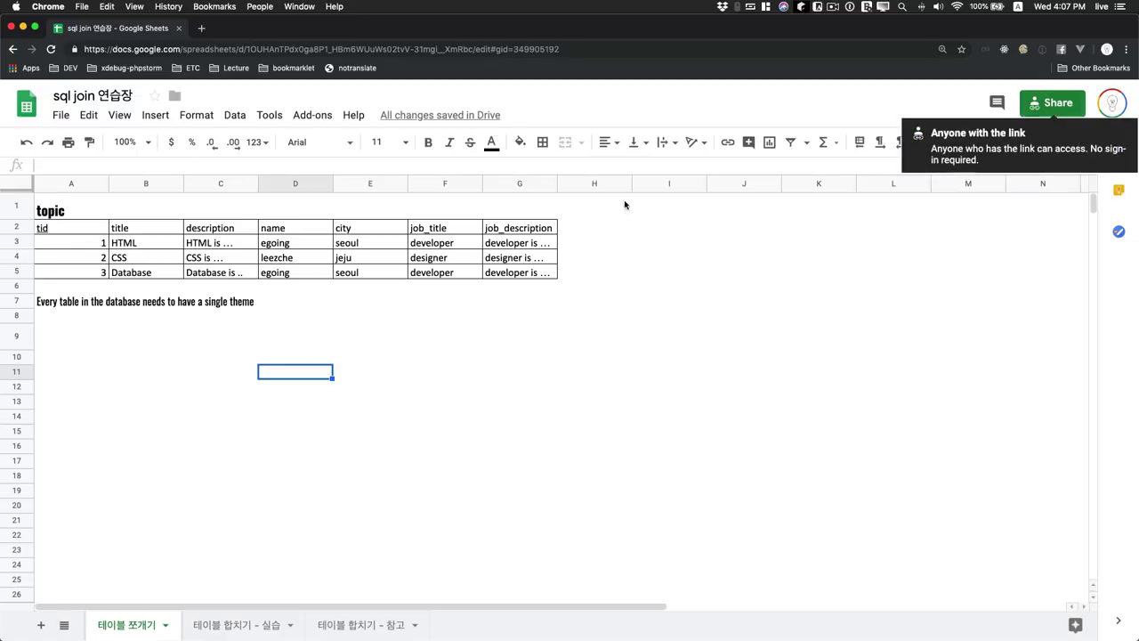
left_click(60, 115)
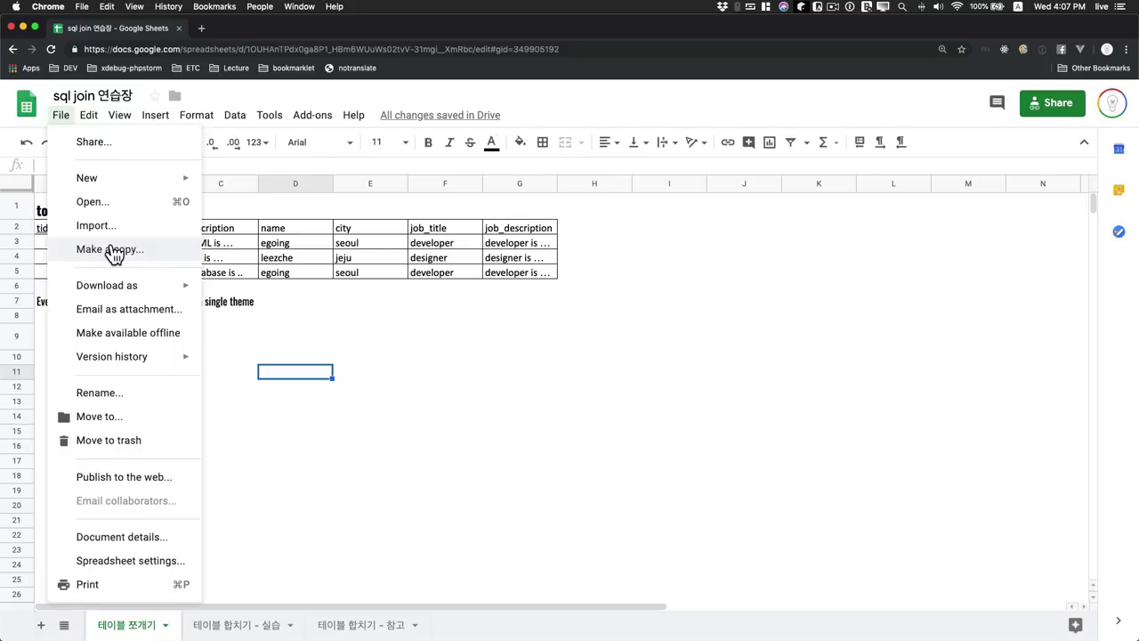
left_click(400, 290)
left_click(488, 338)
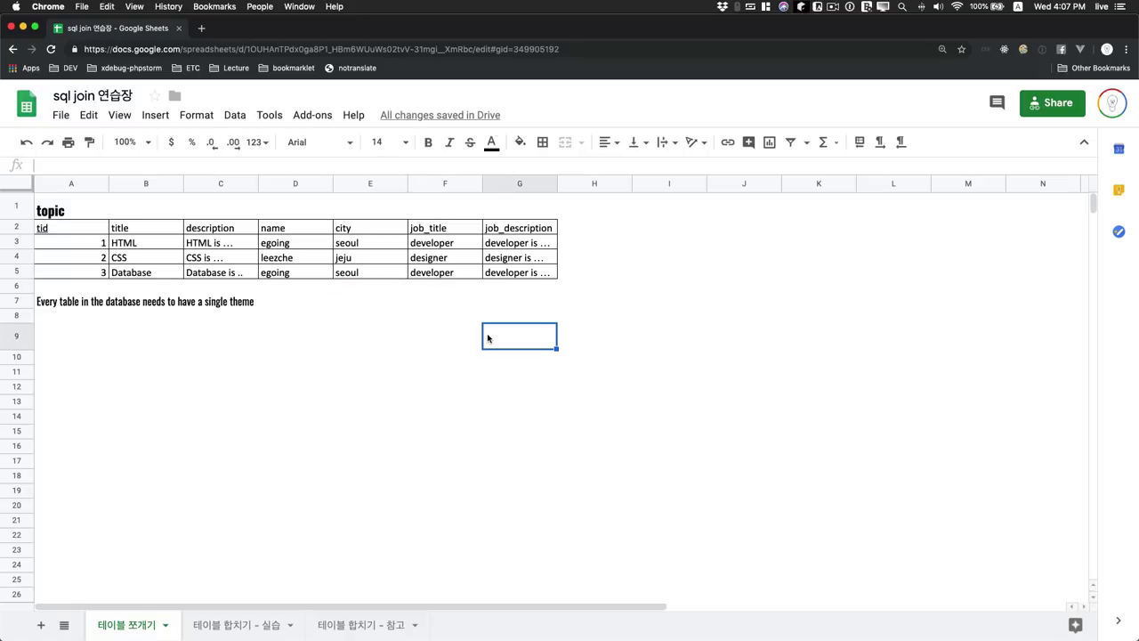
left_click_drag(519, 271, 95, 233)
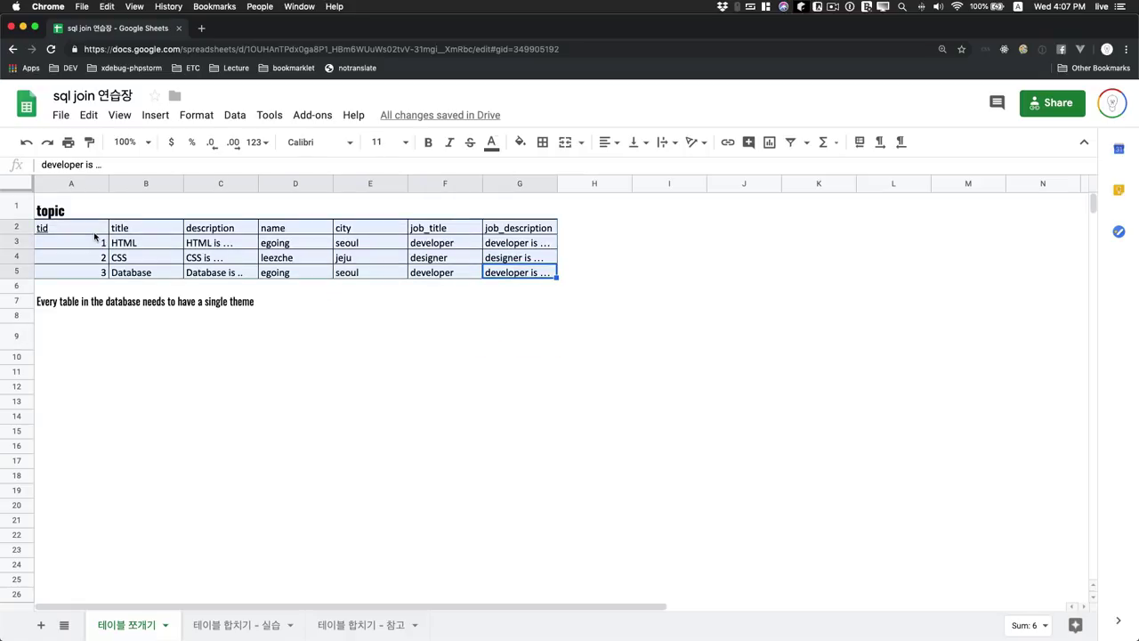
left_click(310, 374)
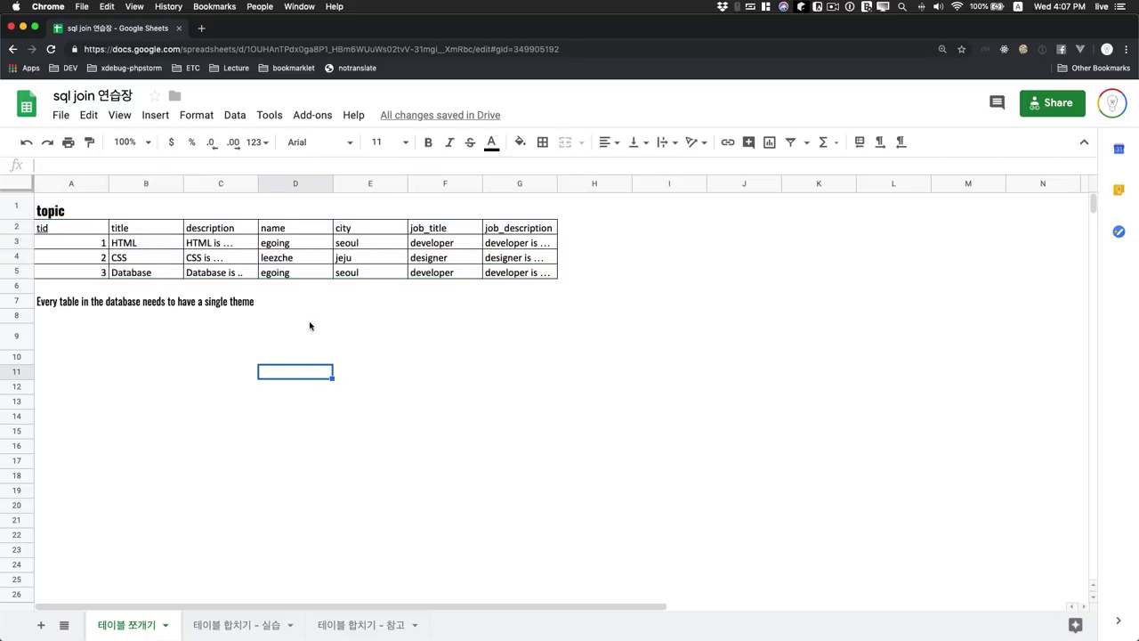
Fill the name through job_description cells of the HTML and Database rows (D3:G3 and D5:G5) with yellow
left_click(290, 247)
left_click_drag(354, 247, 514, 246)
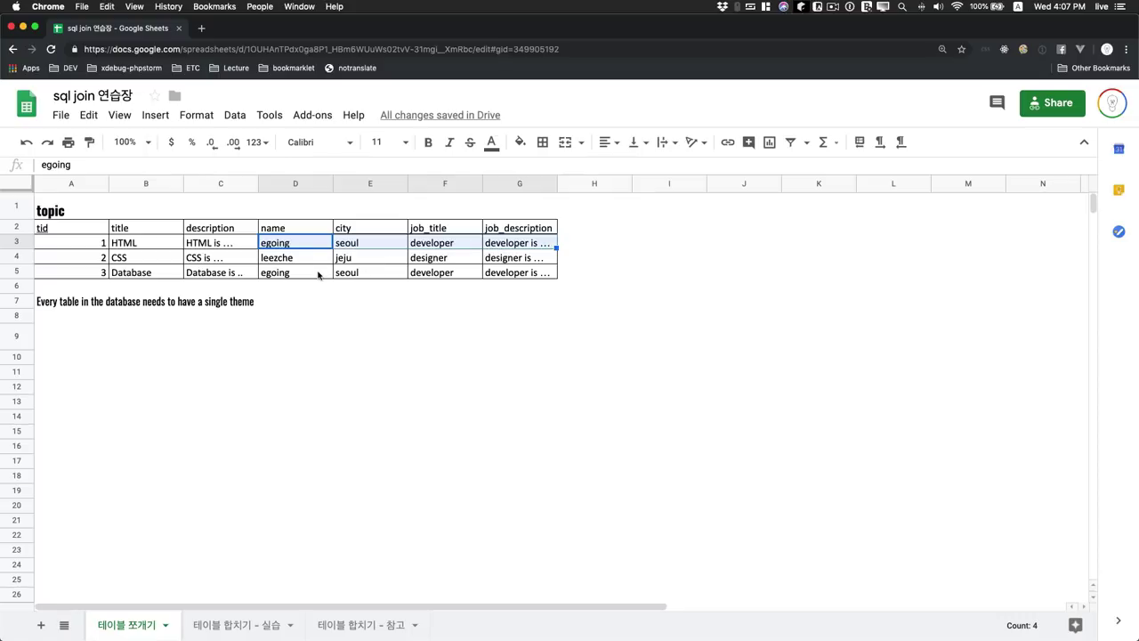
left_click_drag(319, 273, 520, 275)
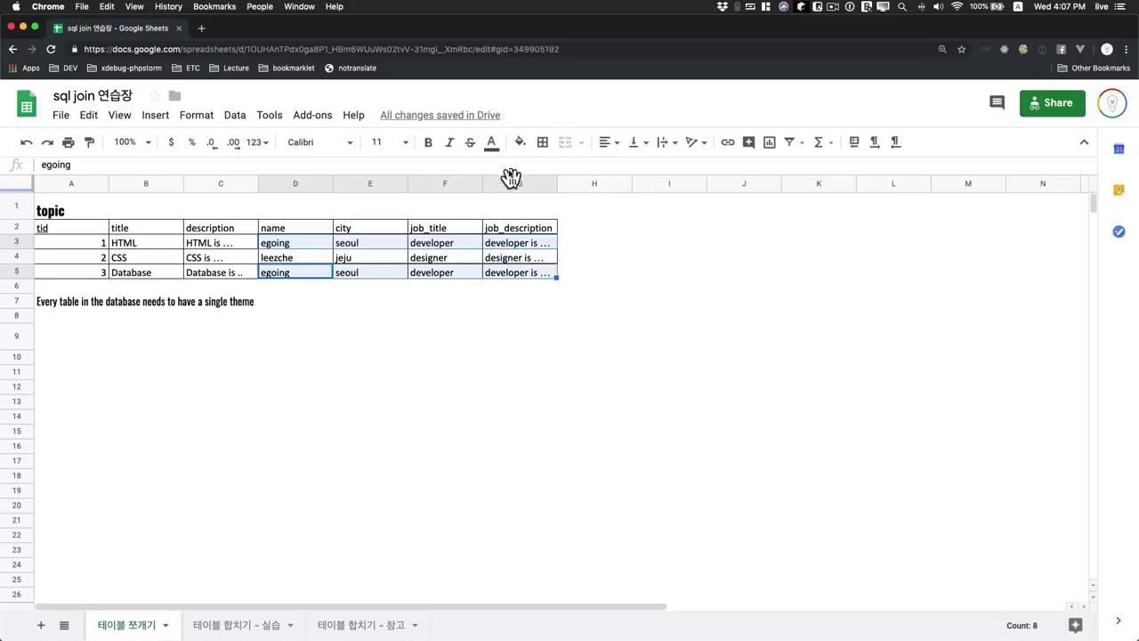
left_click(520, 143)
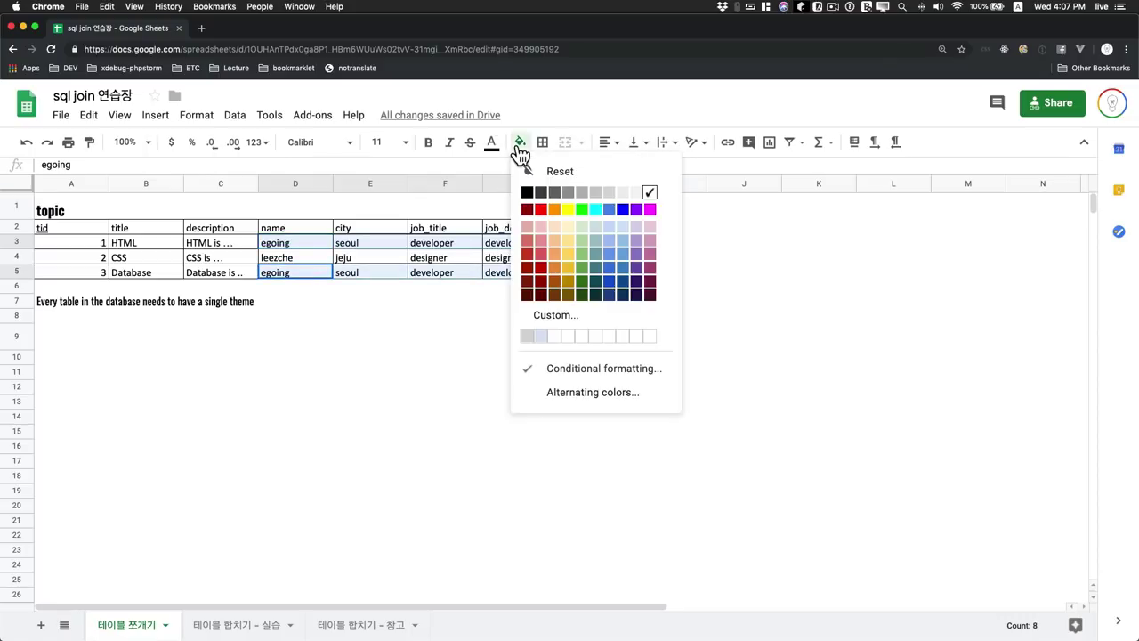
left_click(568, 209)
left_click(588, 336)
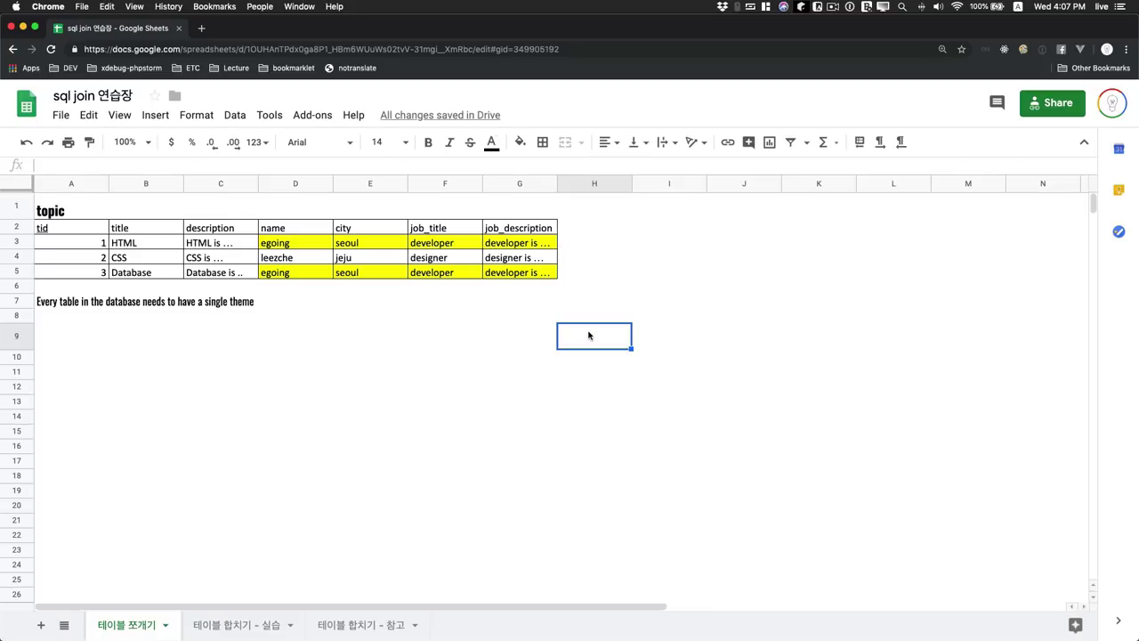
Set the city in the topic table's HTML row to jeju
left_click_drag(308, 276, 505, 279)
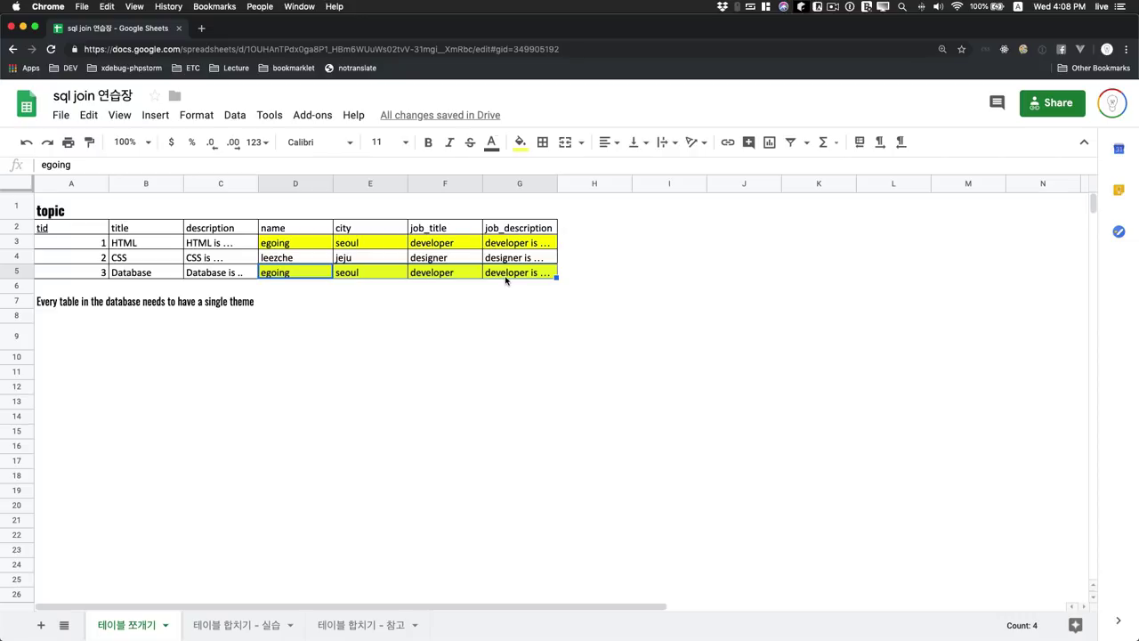
left_click(365, 246)
type("jeju")
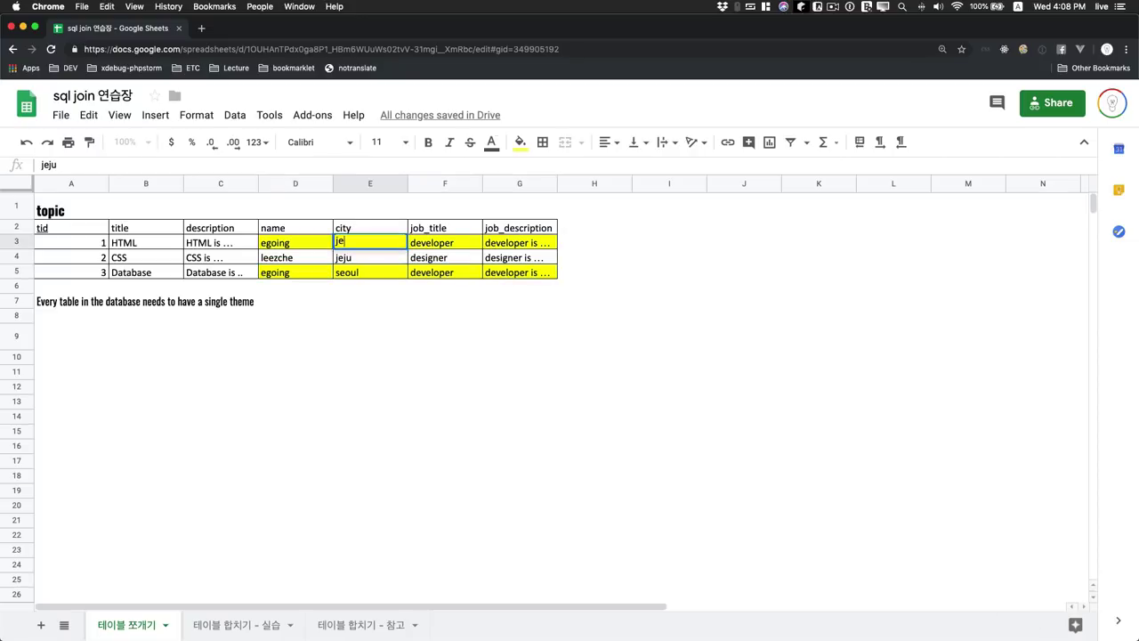
key("Tab")
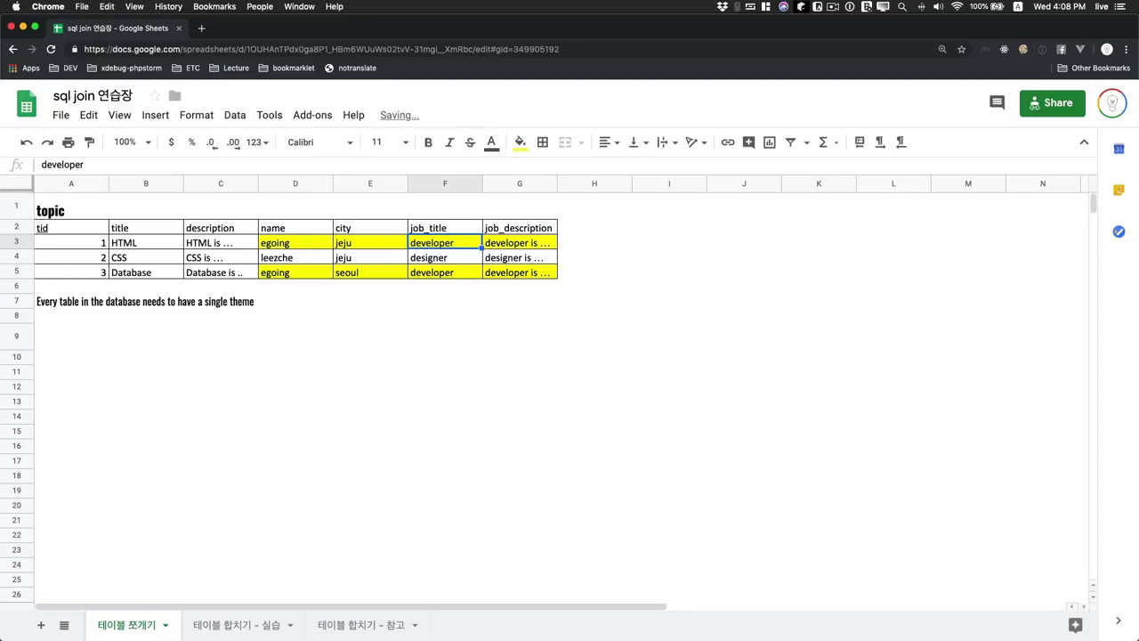
Set the city in the topic table's Database row to jeju
key("Down")
key("Left")
key("Left")
key("Down")
key("Right")
type("j")
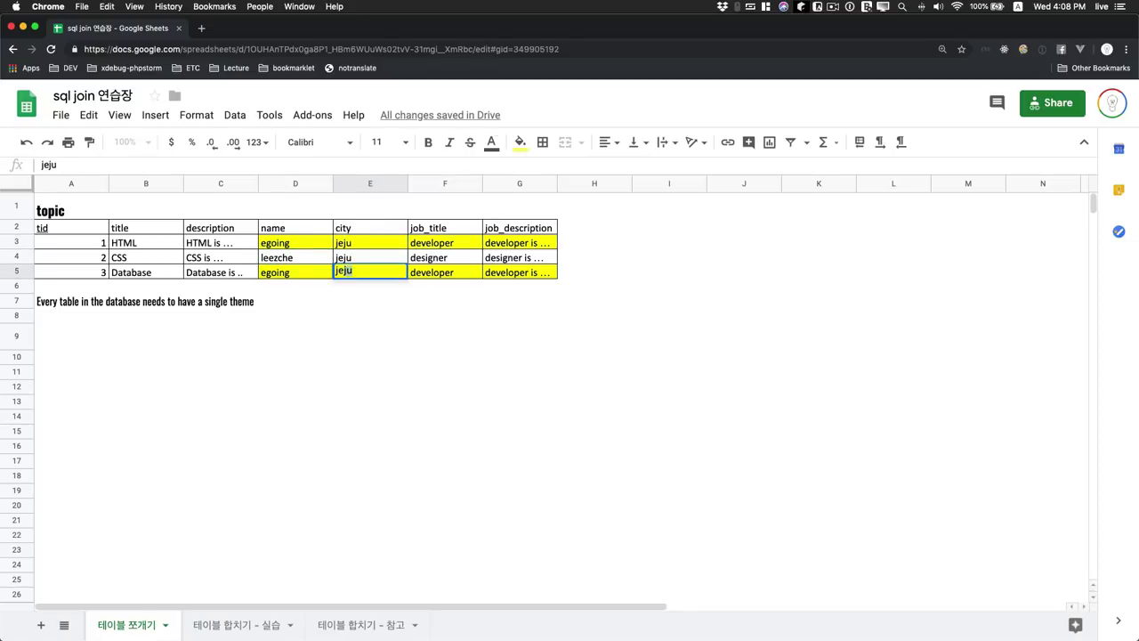
type("eju")
key("Tab")
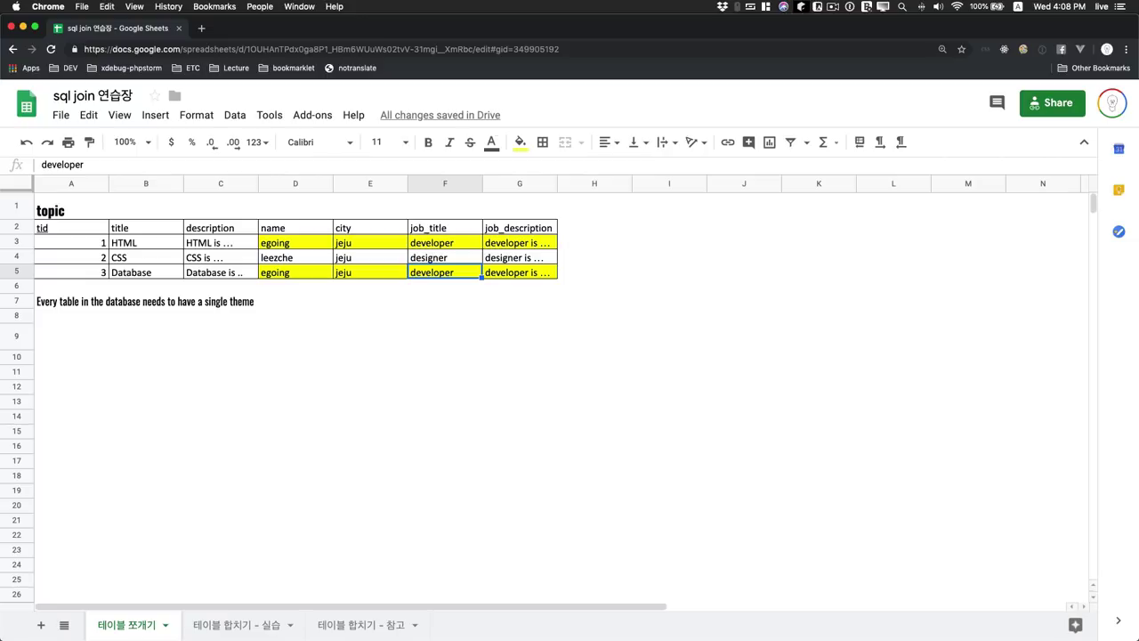
left_click(280, 274)
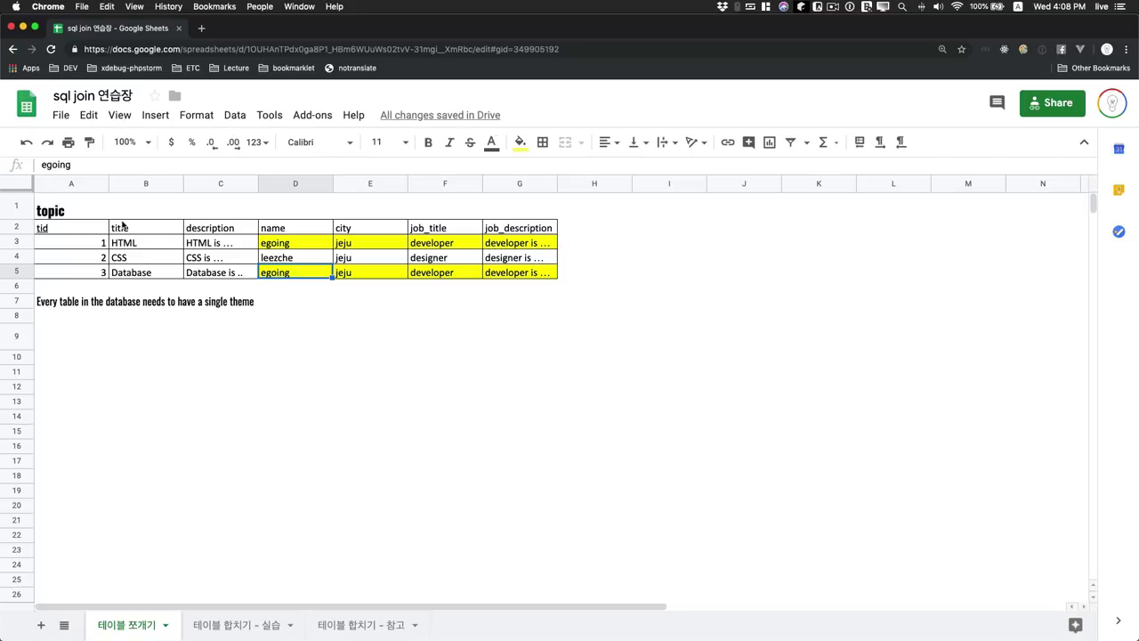
left_click(93, 208)
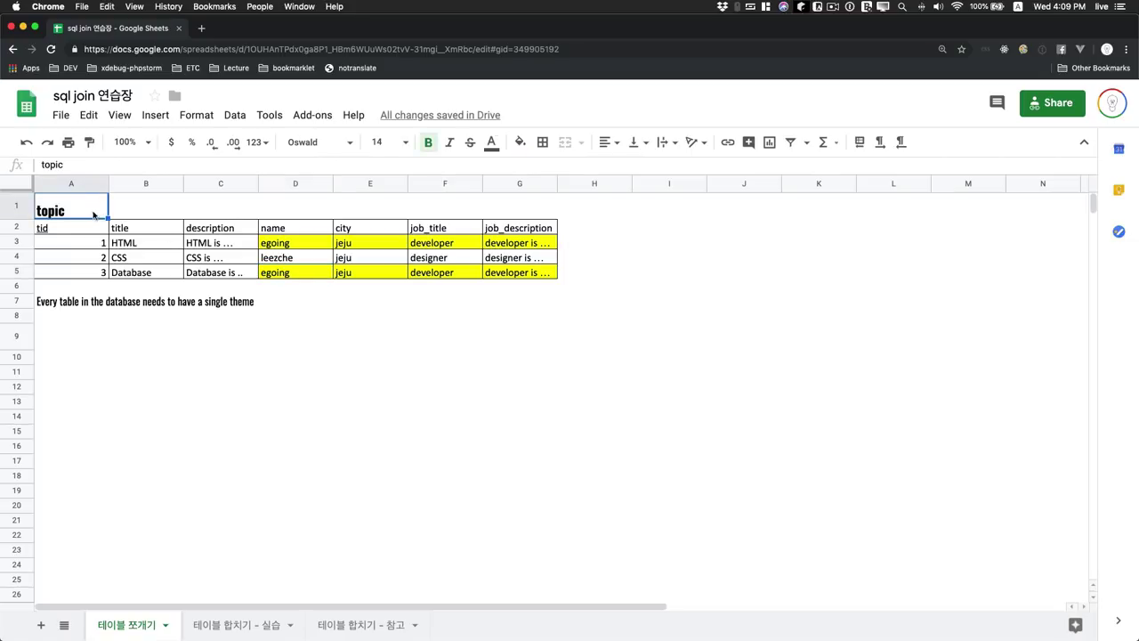
left_click_drag(76, 229, 548, 274)
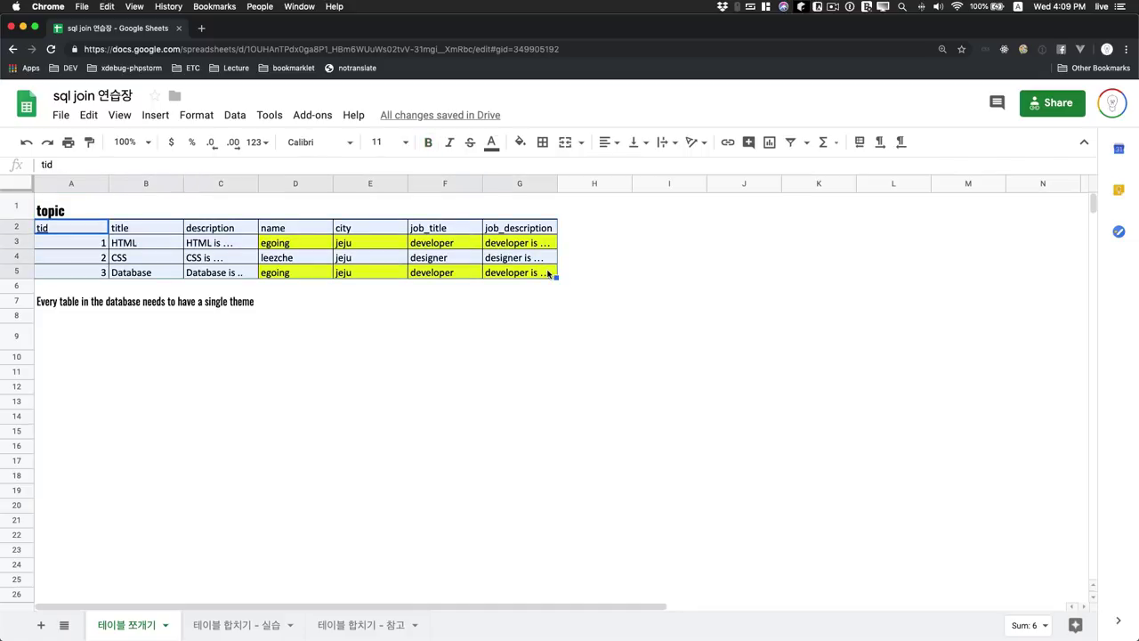
Enter the title comment for a second table in cell I1, beside the topic table
left_click(669, 218)
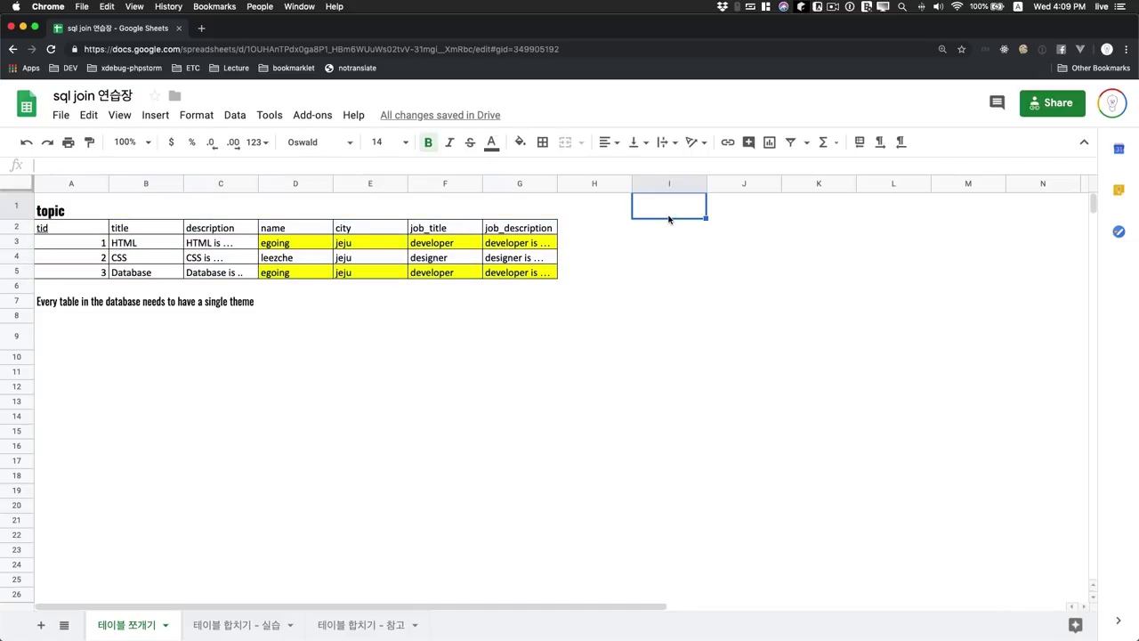
type("comment")
key("Return")
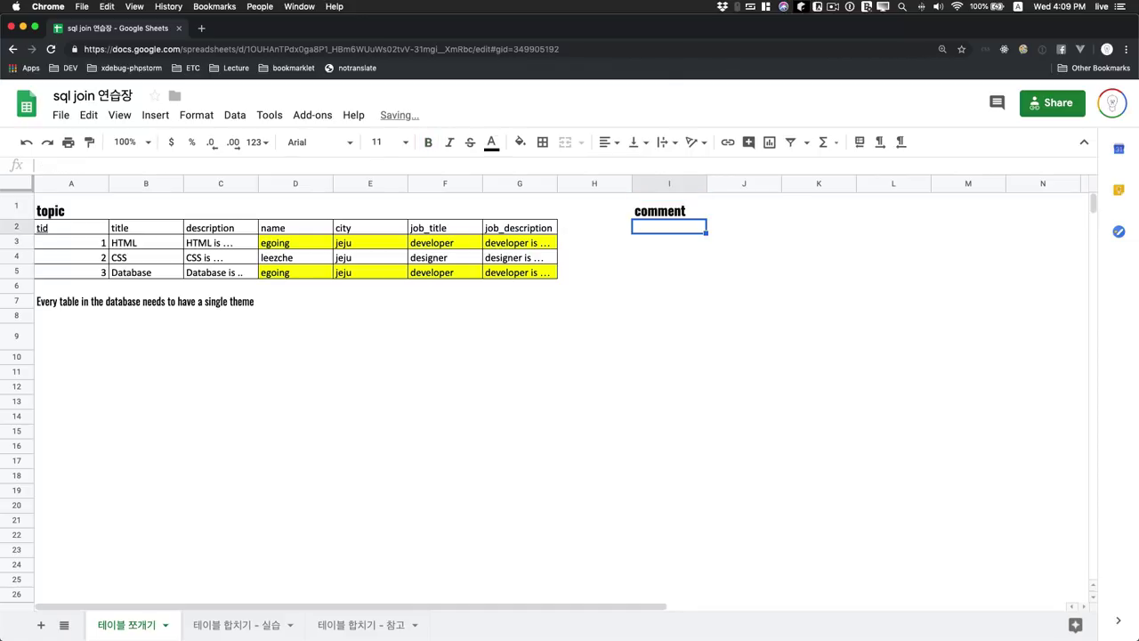
Enter the column headers cid and description in I2 and J2 under the comment title
type("cid")
key("Tab")
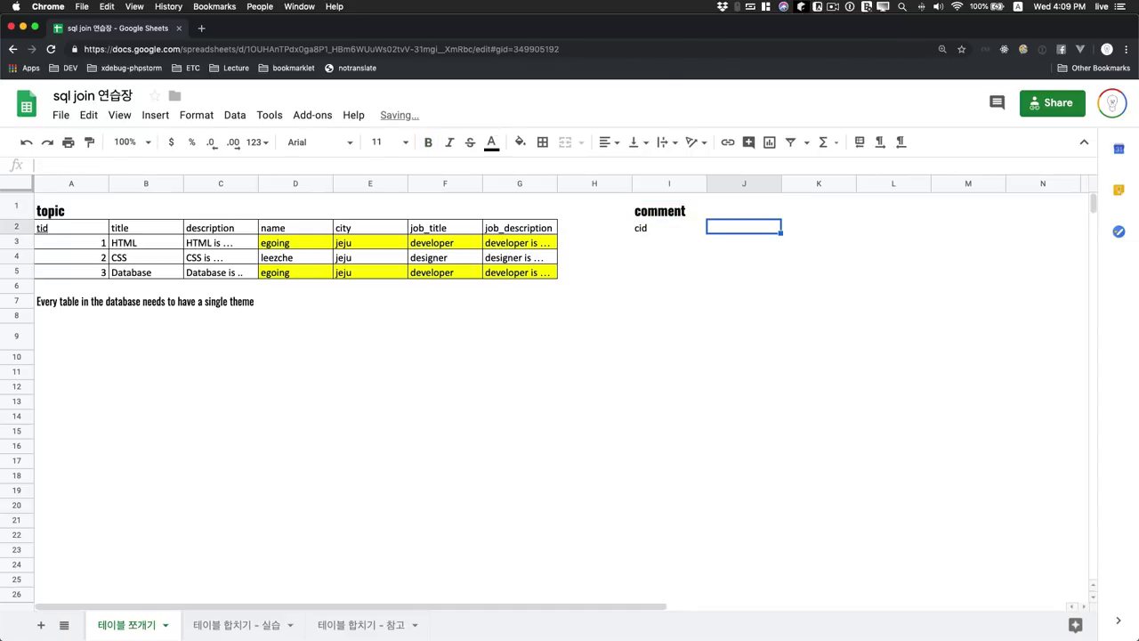
type("desc")
key("BackSpace")
key("BackSpace")
key("BackSpace")
key("BackSpace")
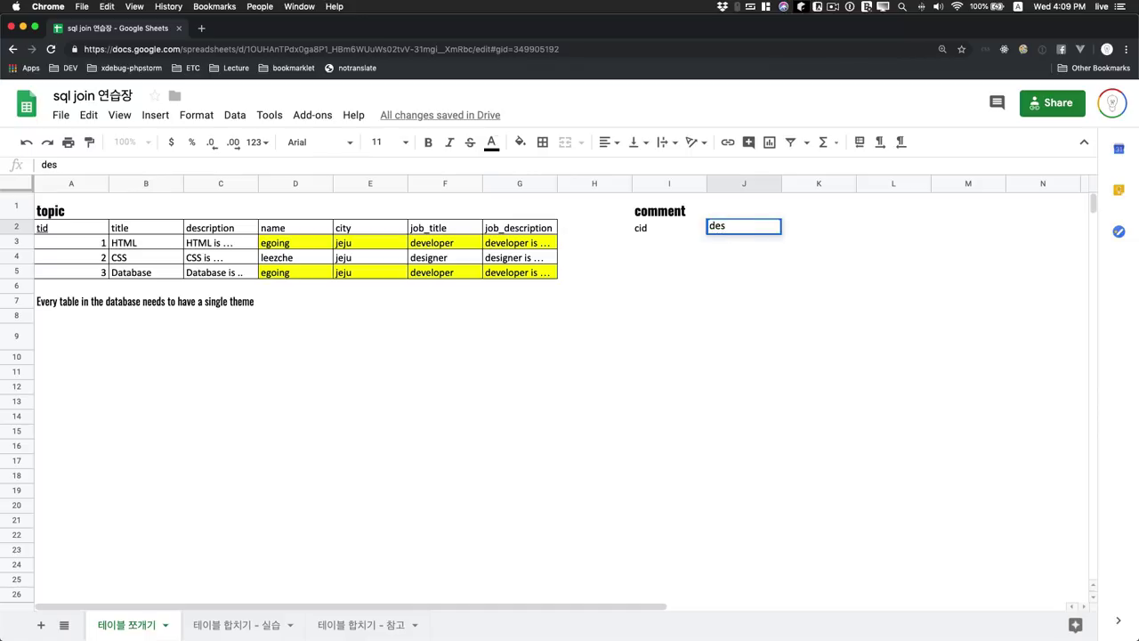
type("descripi")
key("BackSpace")
type("tion")
key("Tab")
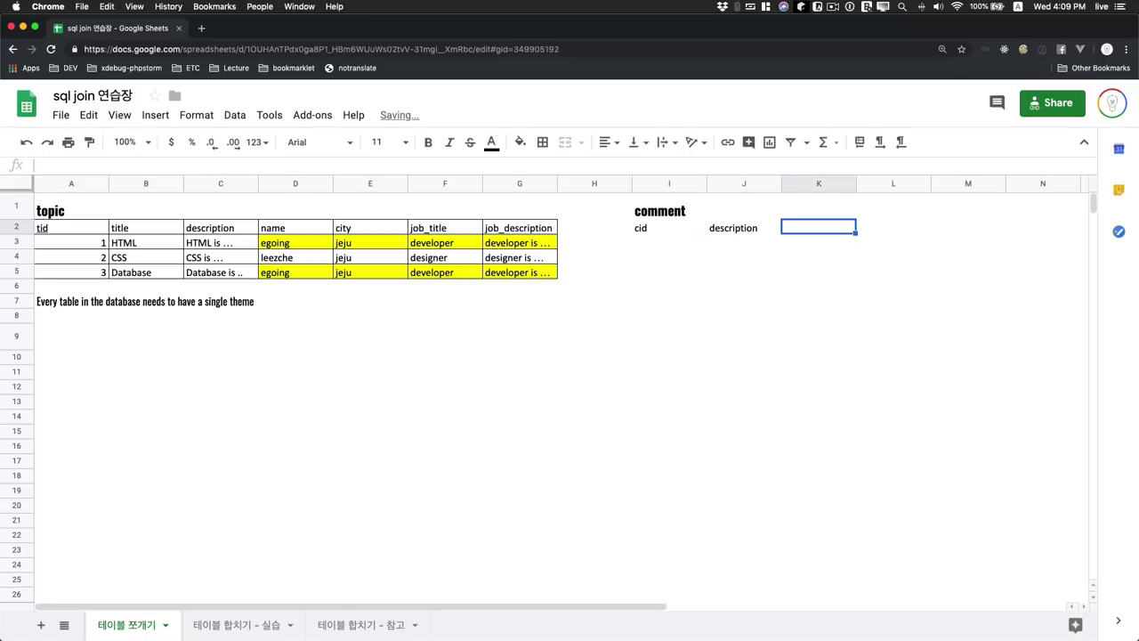
type("name")
key("BackSpace")
key("BackSpace")
key("BackSpace")
left_click(379, 209)
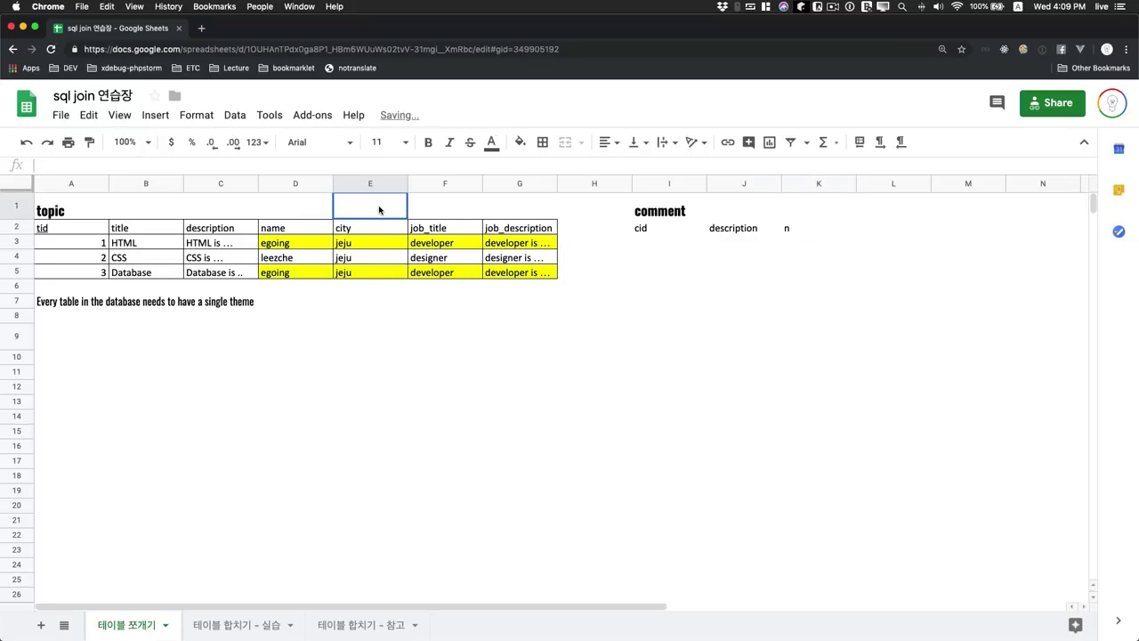
Copy the topic table's name, city, job_title and job_description headers into the comment table, starting at K2
left_click_drag(293, 229, 499, 226)
key("cmd+c")
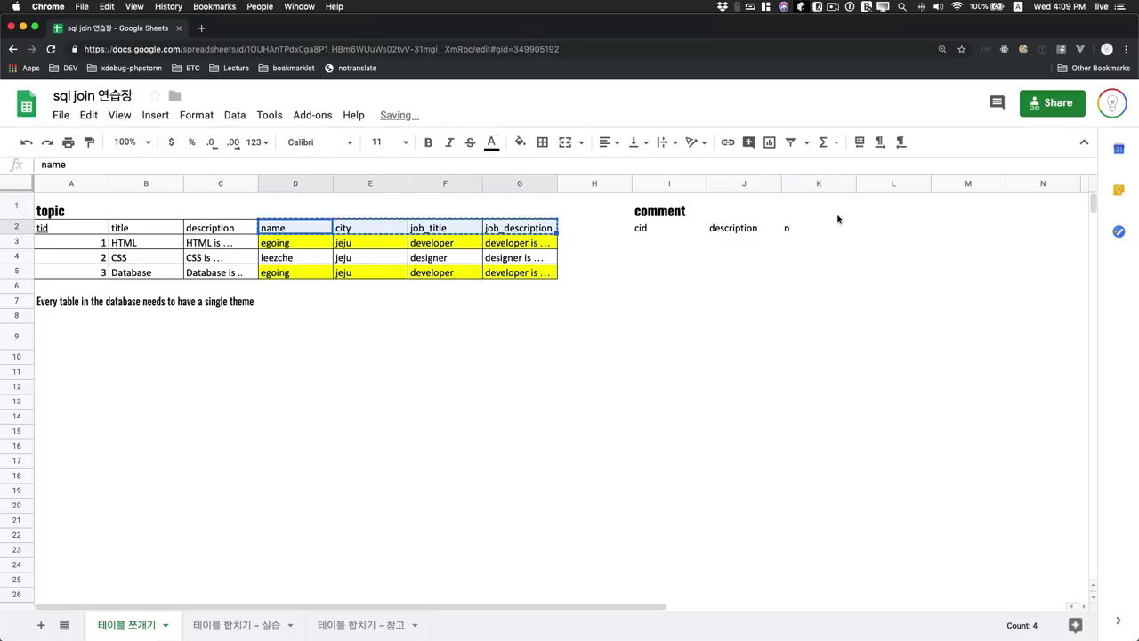
left_click(820, 226)
key("cmd+v")
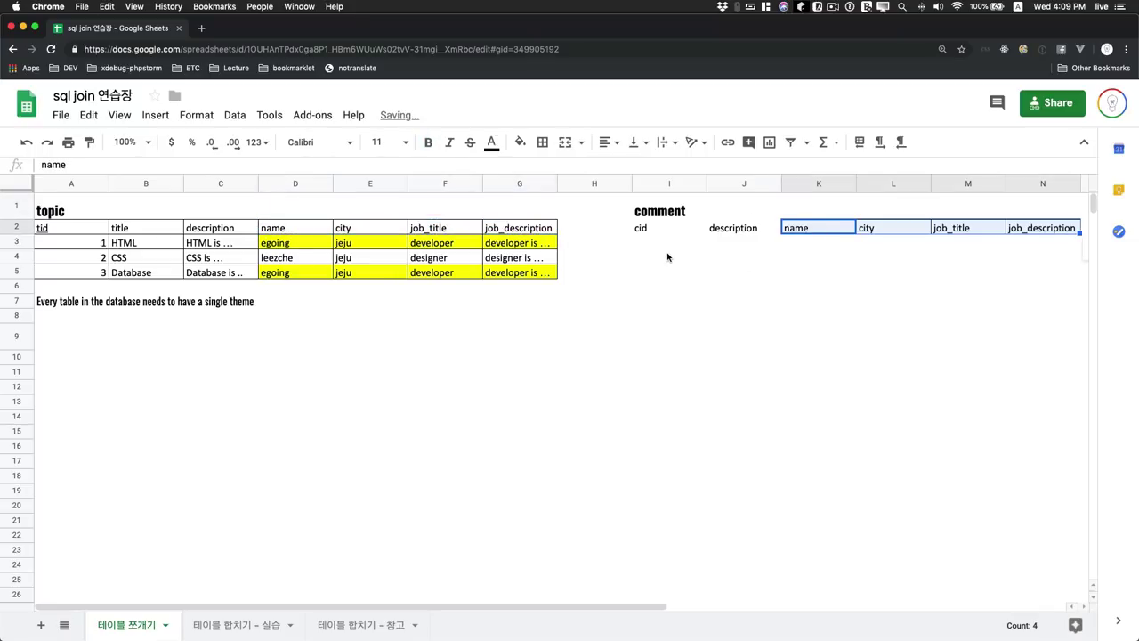
Start the first comment row with cid 1 and the description "lorem ..."
left_click(668, 257)
left_click(668, 246)
type("1")
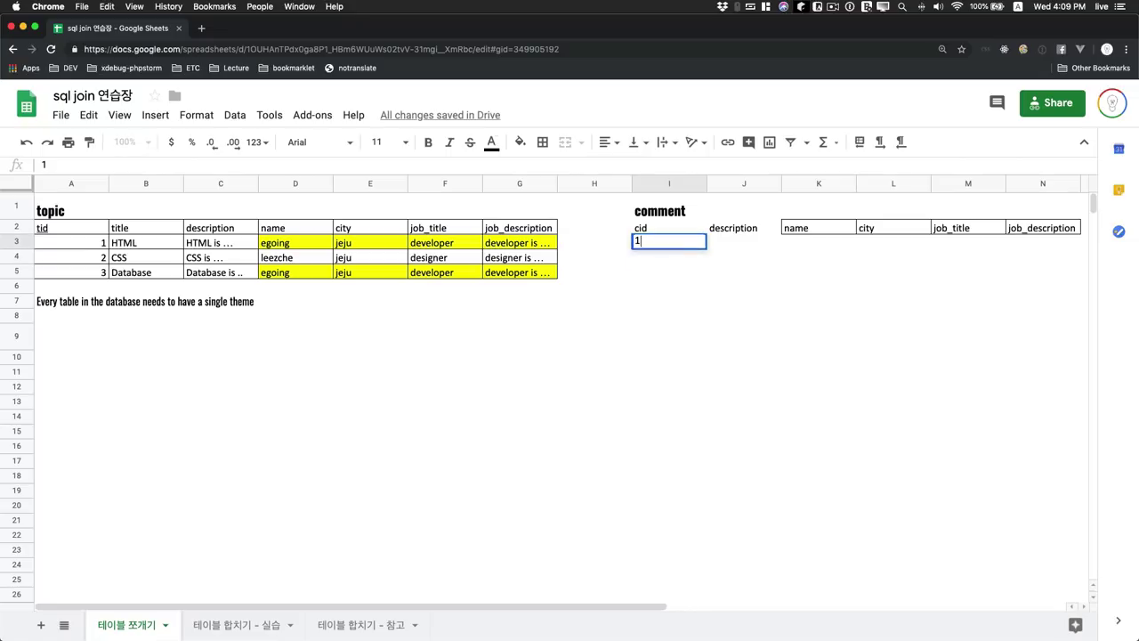
left_click(746, 249)
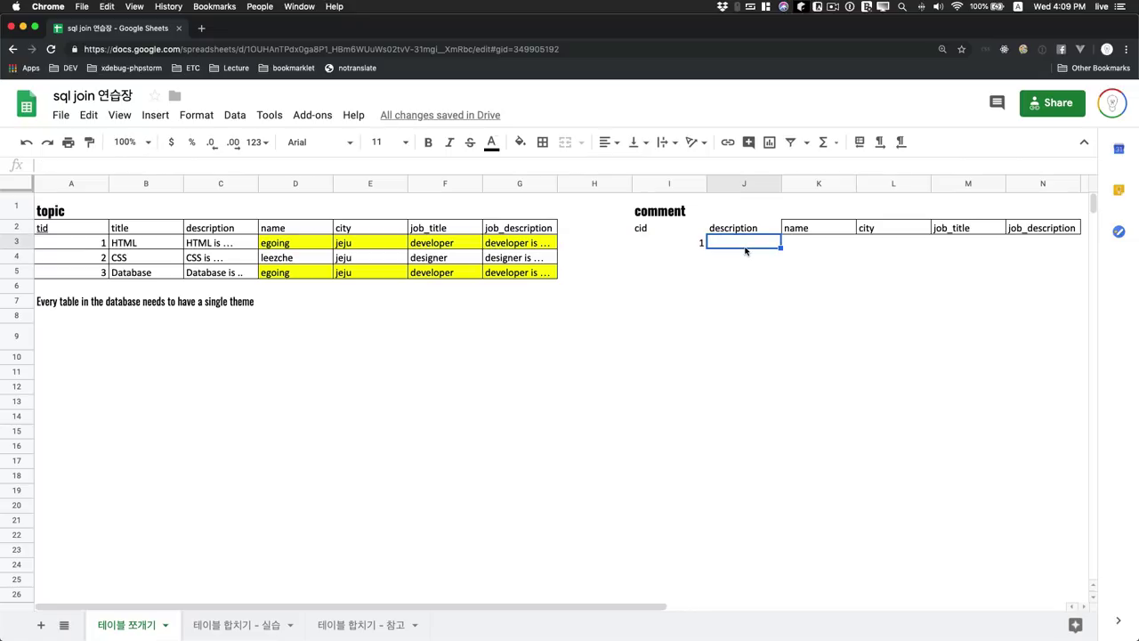
type("lorem ")
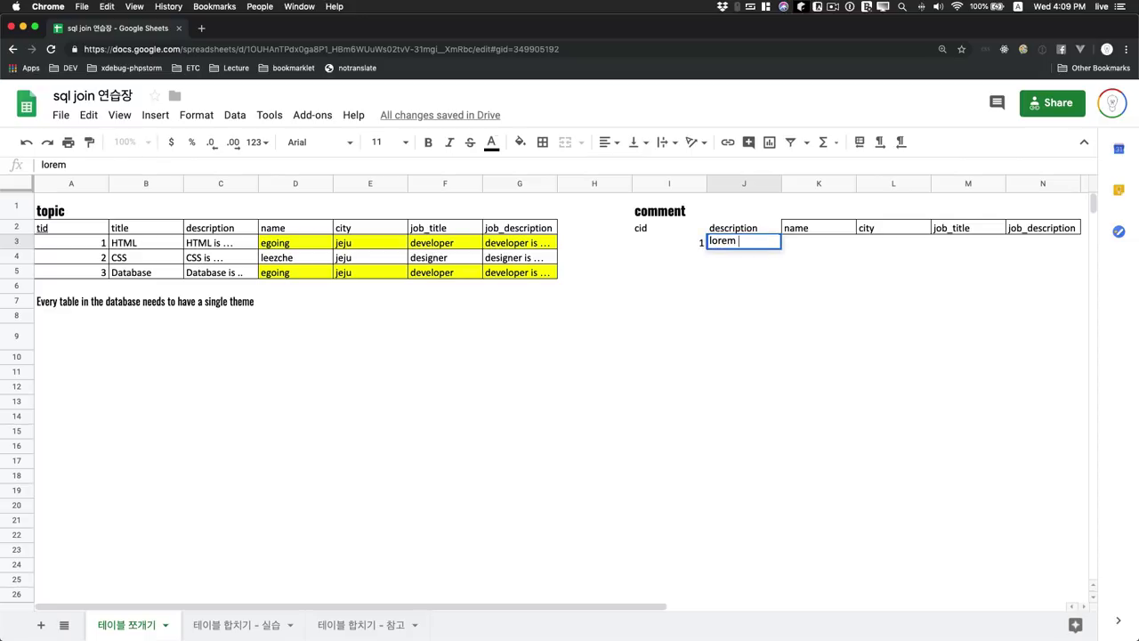
type("...")
key("Return")
left_click(798, 244)
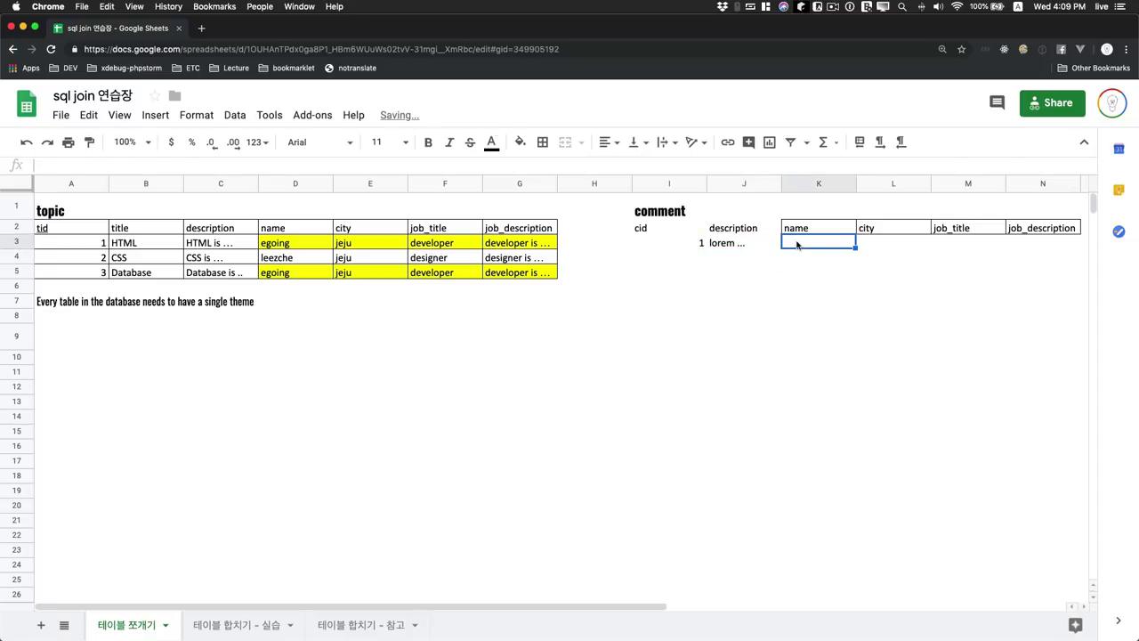
left_click_drag(299, 258, 530, 258)
key("super+c")
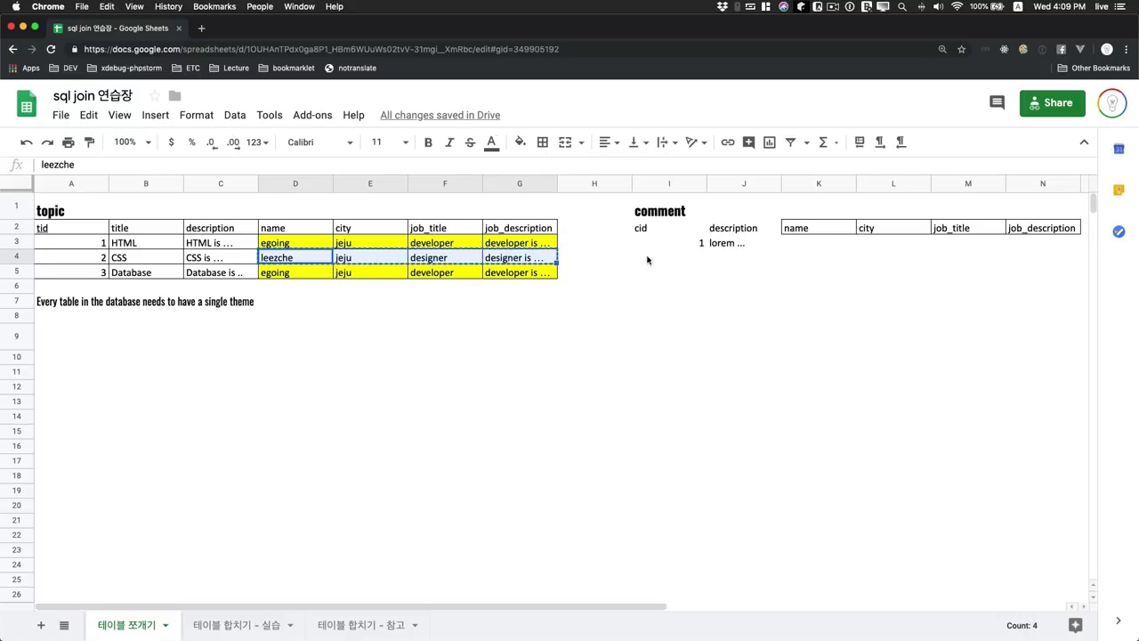
Copy the name, city, job_title and job_description values of the HTML row into the first comment row at K3
left_click(307, 244)
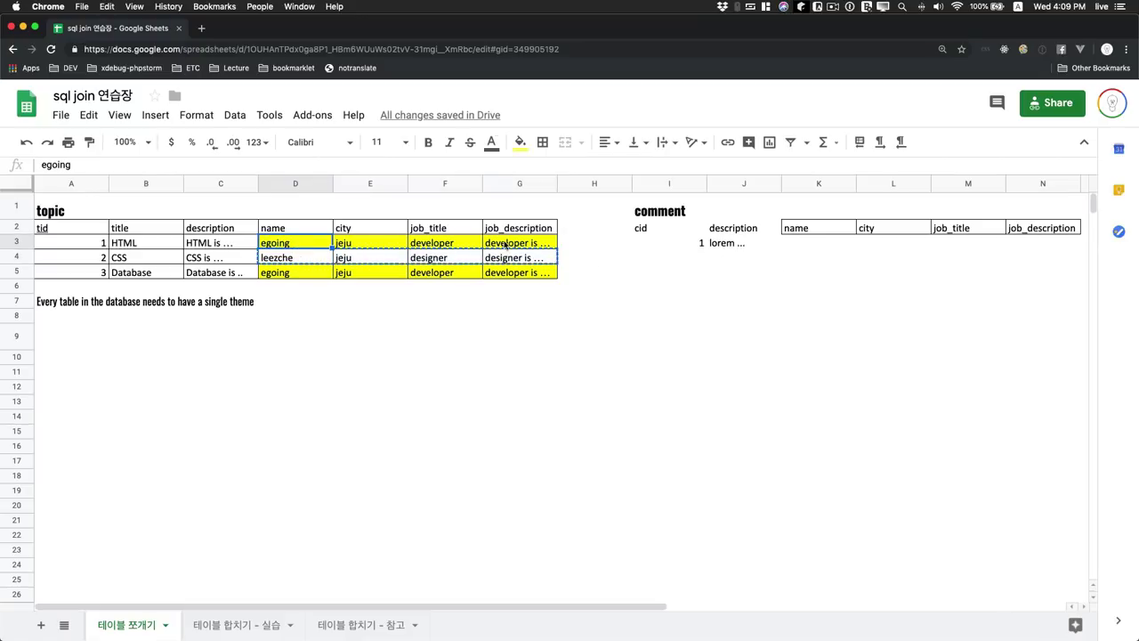
left_click_drag(505, 246, 506, 245)
key("super+c")
left_click(801, 249)
key("super+v")
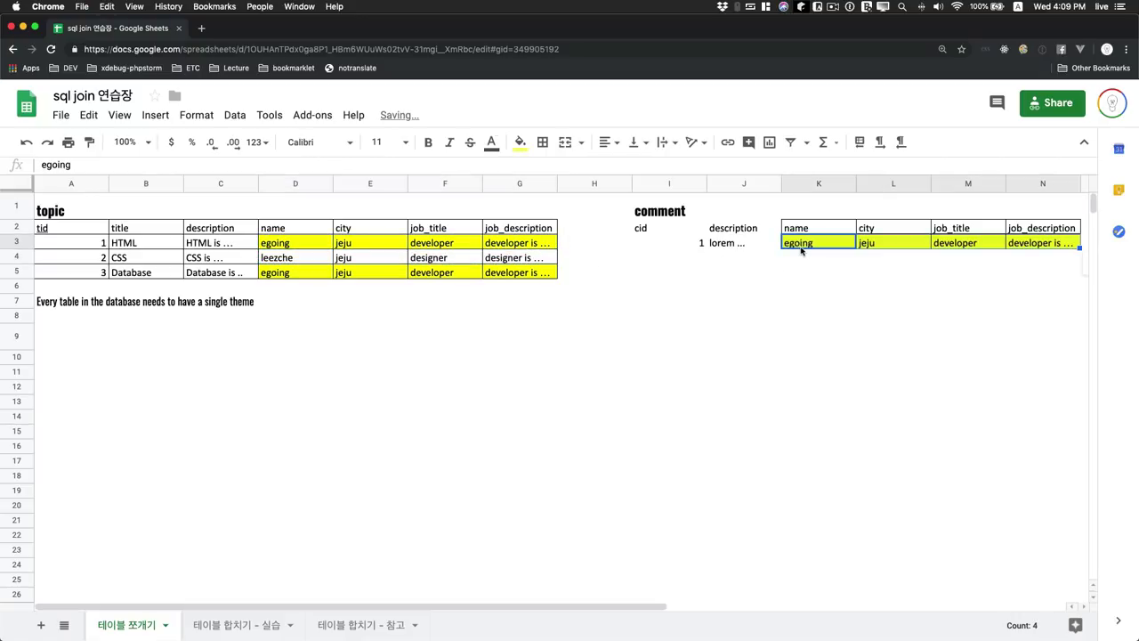
Apply all borders to the comment table's header and first row, I2:N3
left_click(703, 242)
left_click_drag(641, 229, 739, 243)
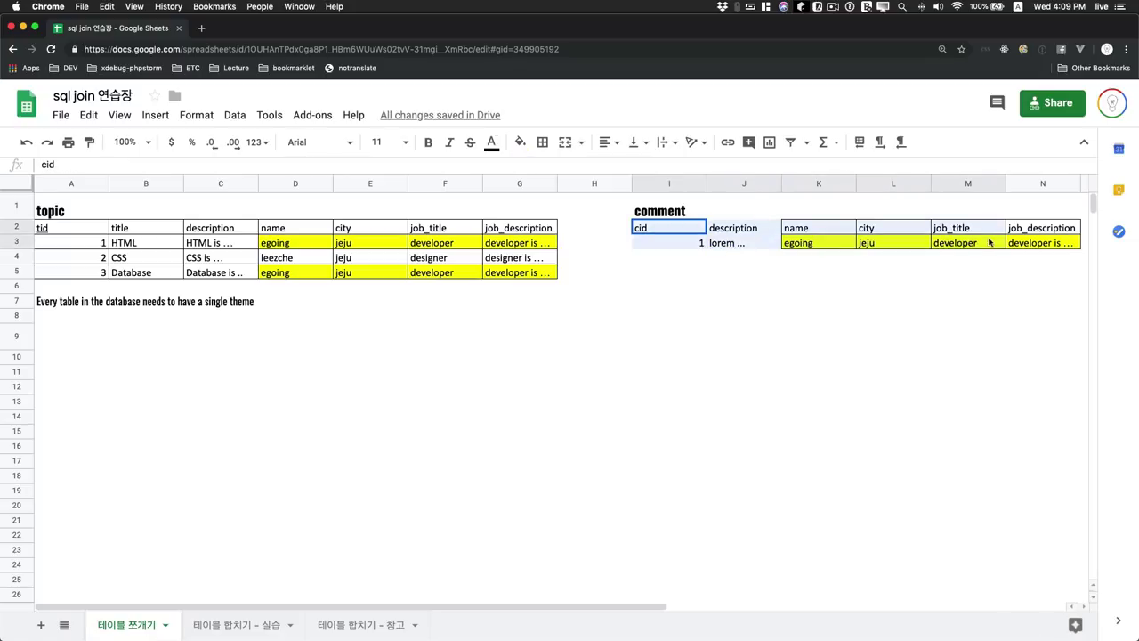
left_click(1056, 243, "shift")
left_click(544, 144)
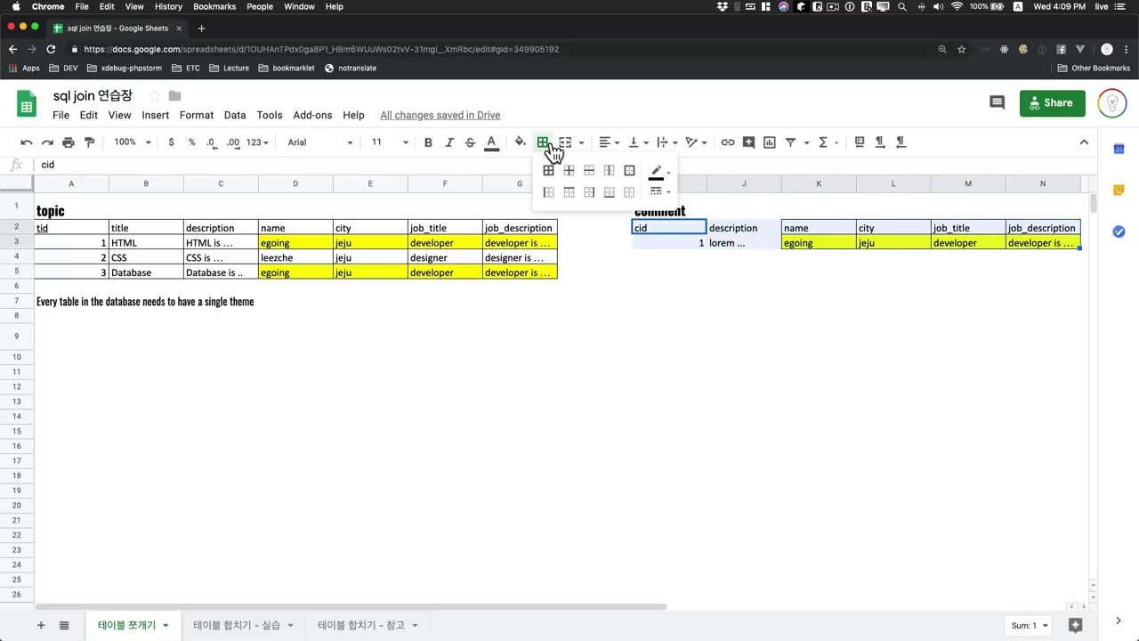
left_click(548, 170)
left_click(745, 356)
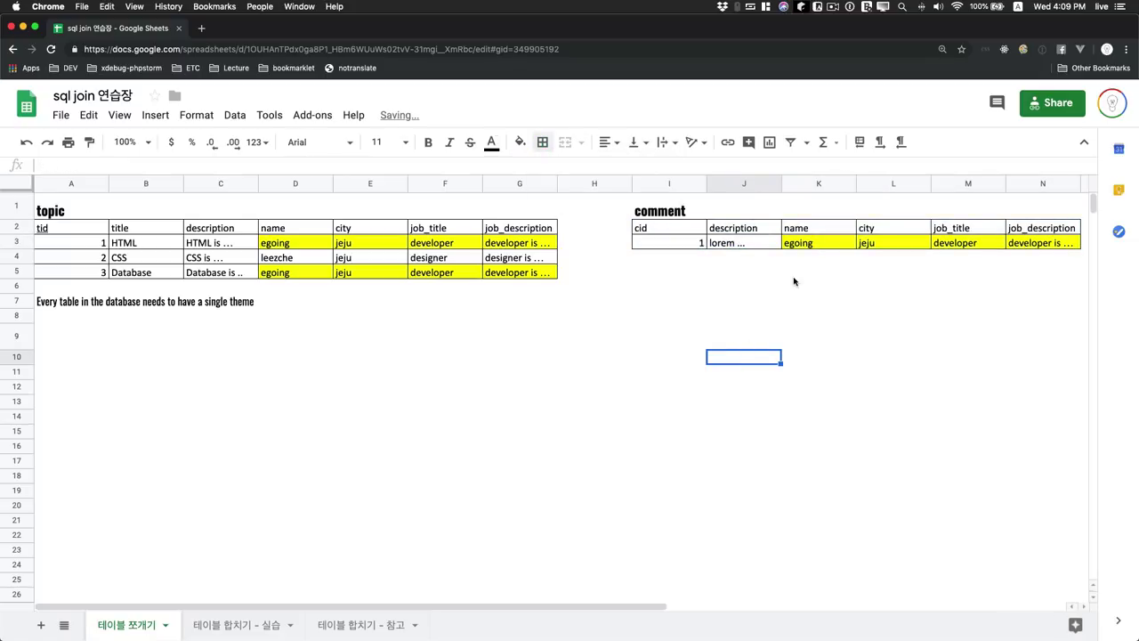
Enter the heading "topic" in A9 for a second topic table
left_click_drag(815, 243, 1041, 242)
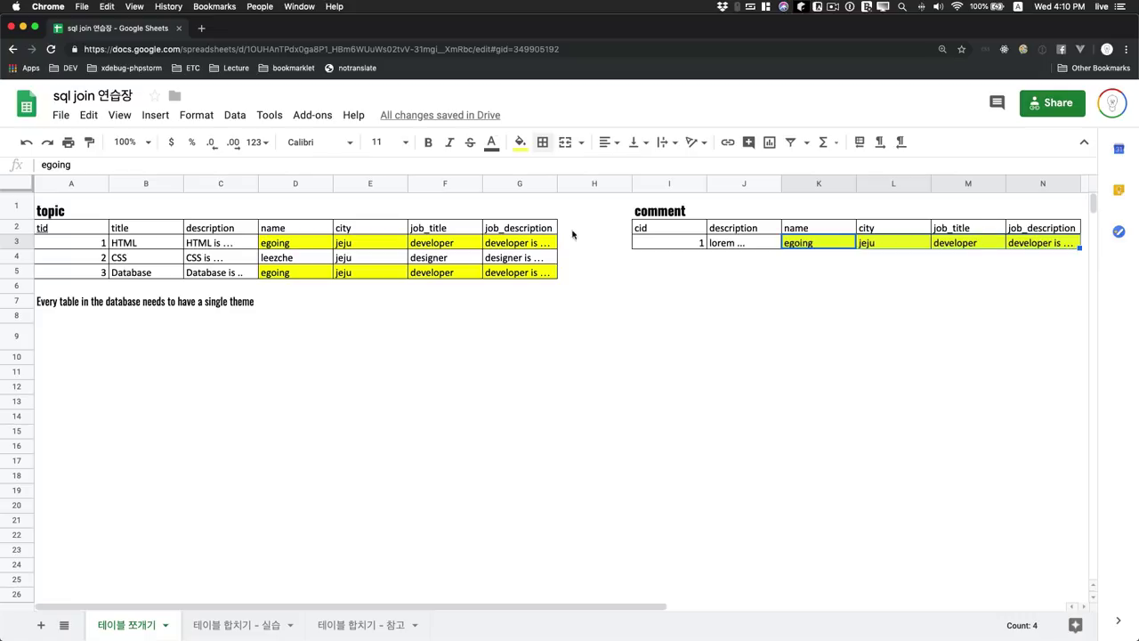
left_click(62, 342)
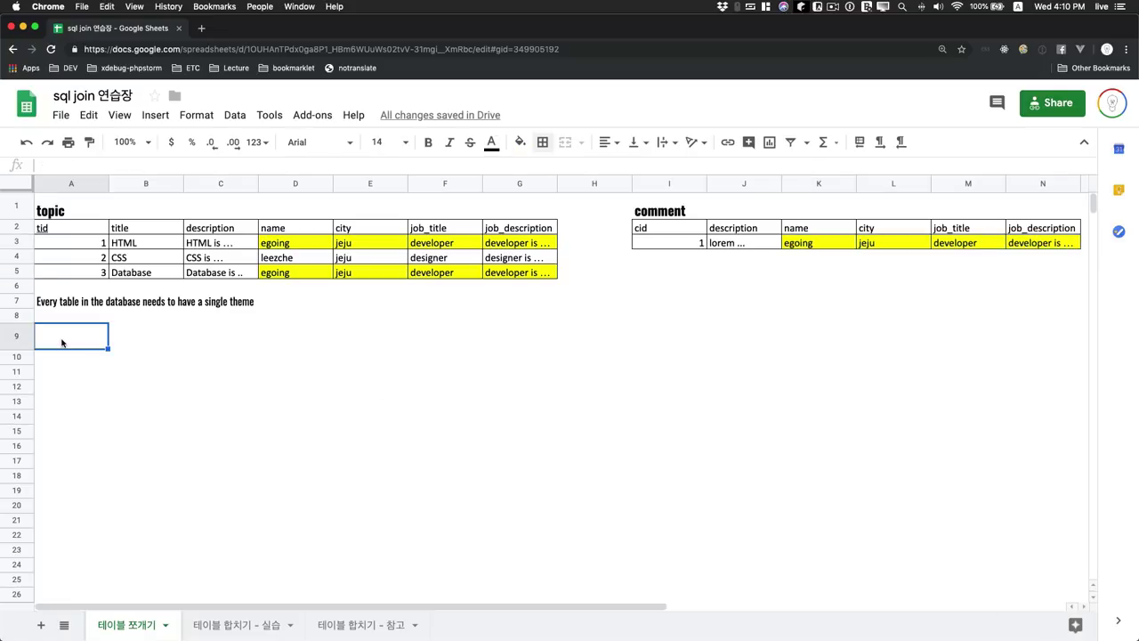
type("topic")
key("Return")
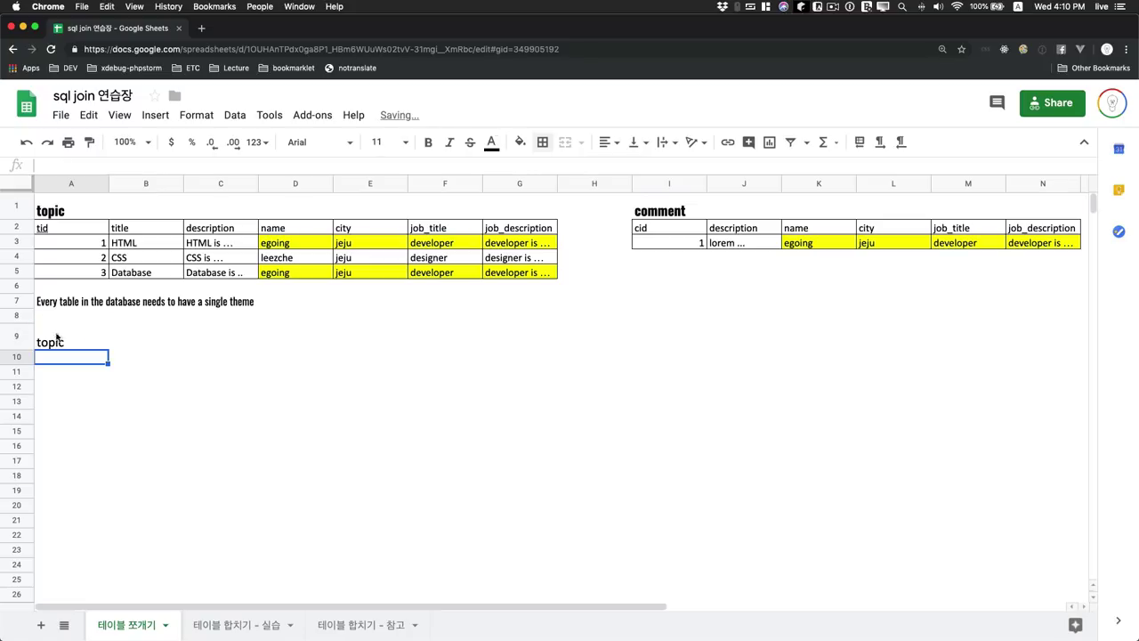
Copy the whole original topic table, A2:G5, beneath the new heading, starting at A10
left_click(46, 230)
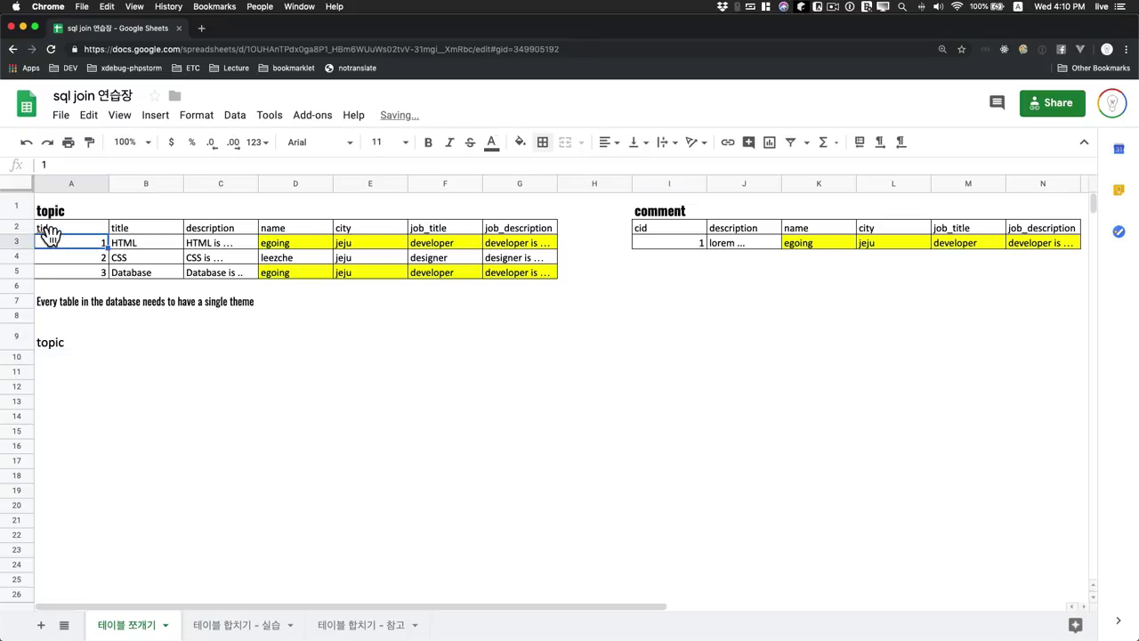
left_click(221, 277, "shift")
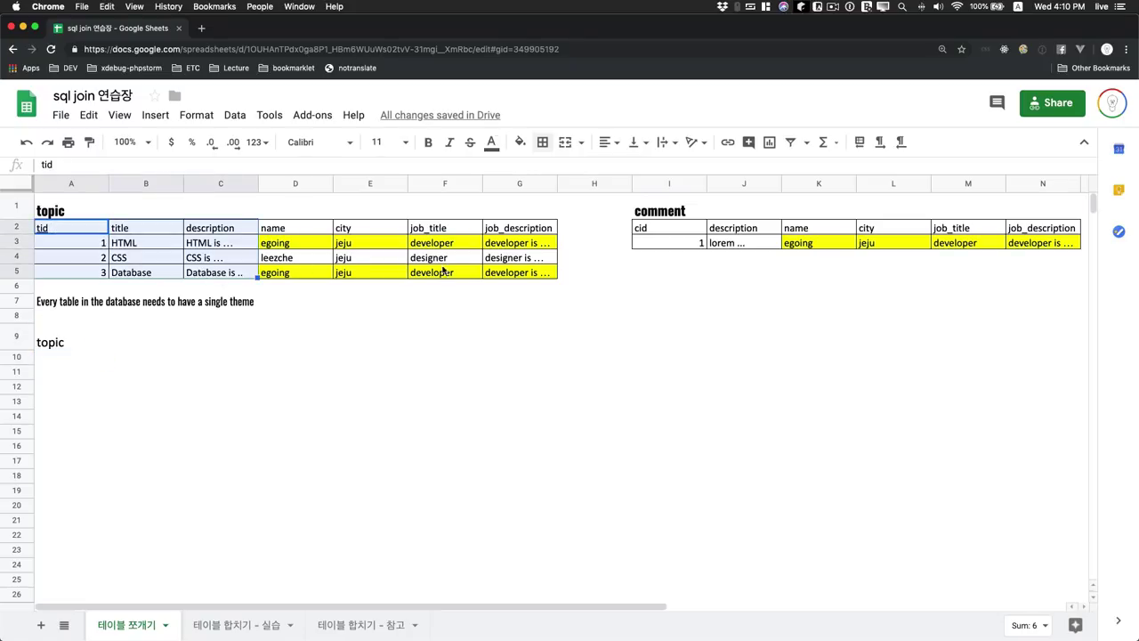
left_click(516, 272, "shift")
key("ctrl+c")
left_click(58, 355)
key("ctrl+v")
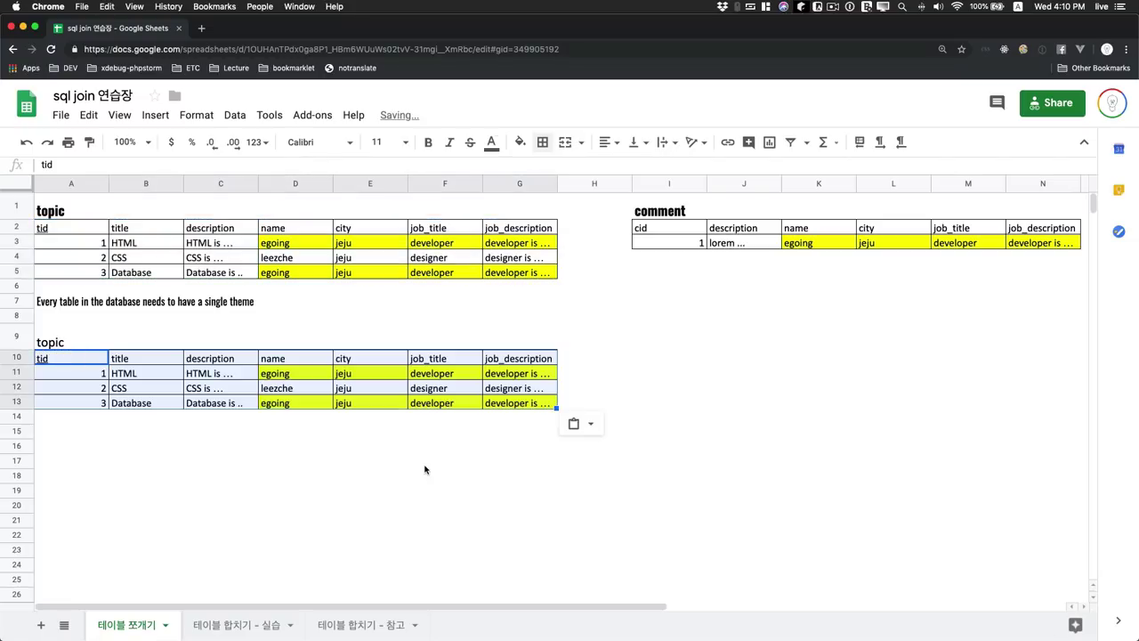
Move the name, city, job_title and job_description columns out of the lower topic table into a separate table starting at G10
left_click(425, 465)
left_click_drag(316, 360, 528, 406)
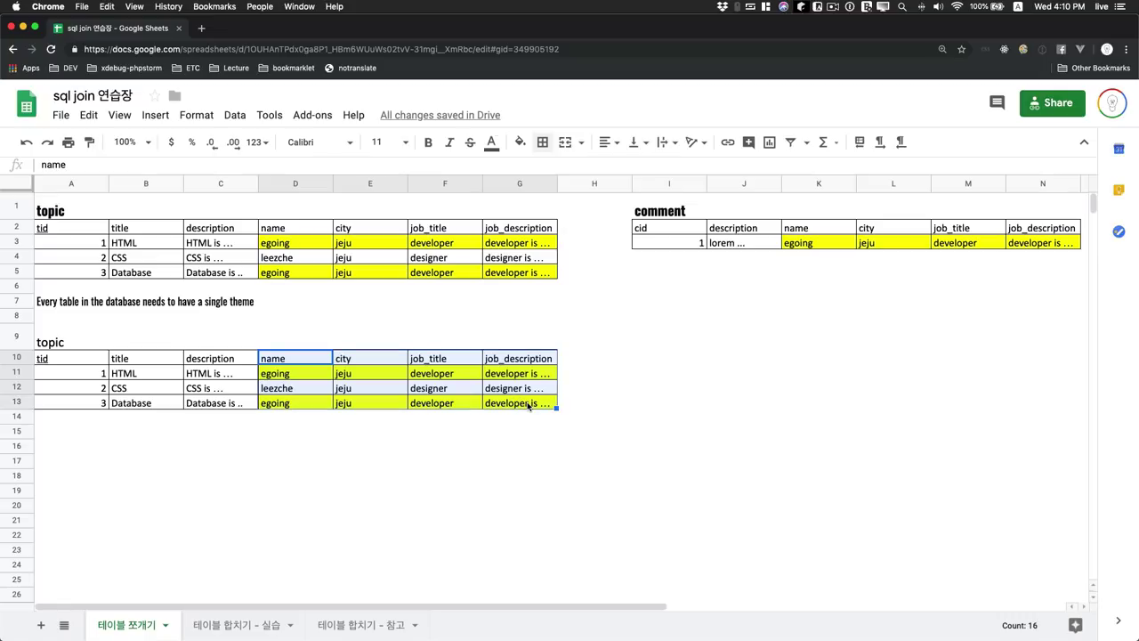
key("super+x")
left_click(464, 345)
key("super+v")
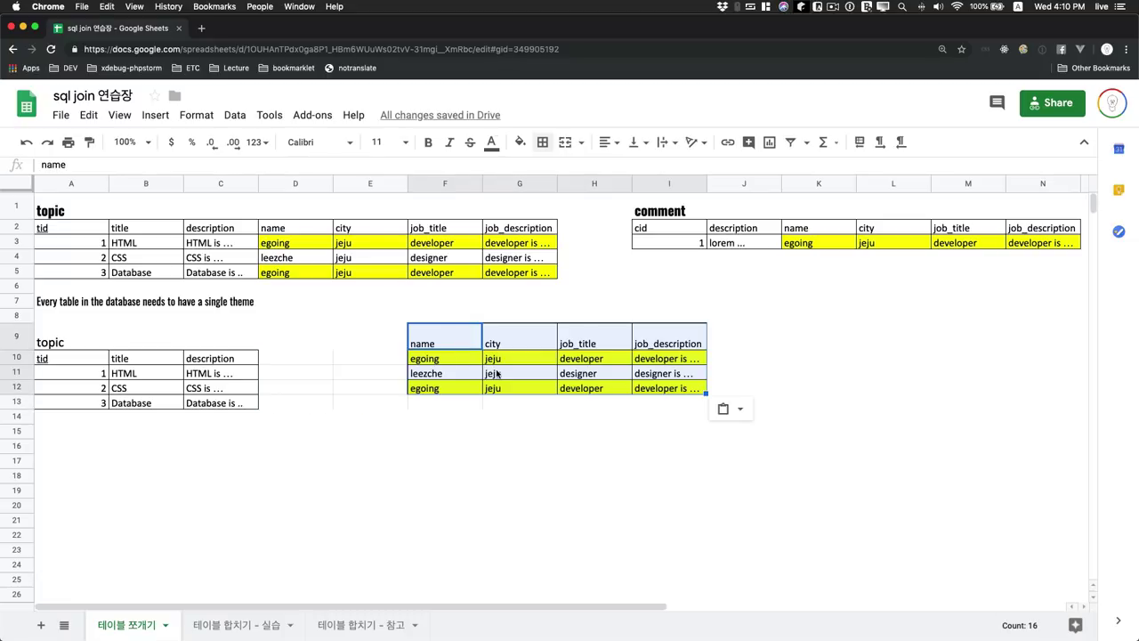
key("super+c")
left_click(494, 360)
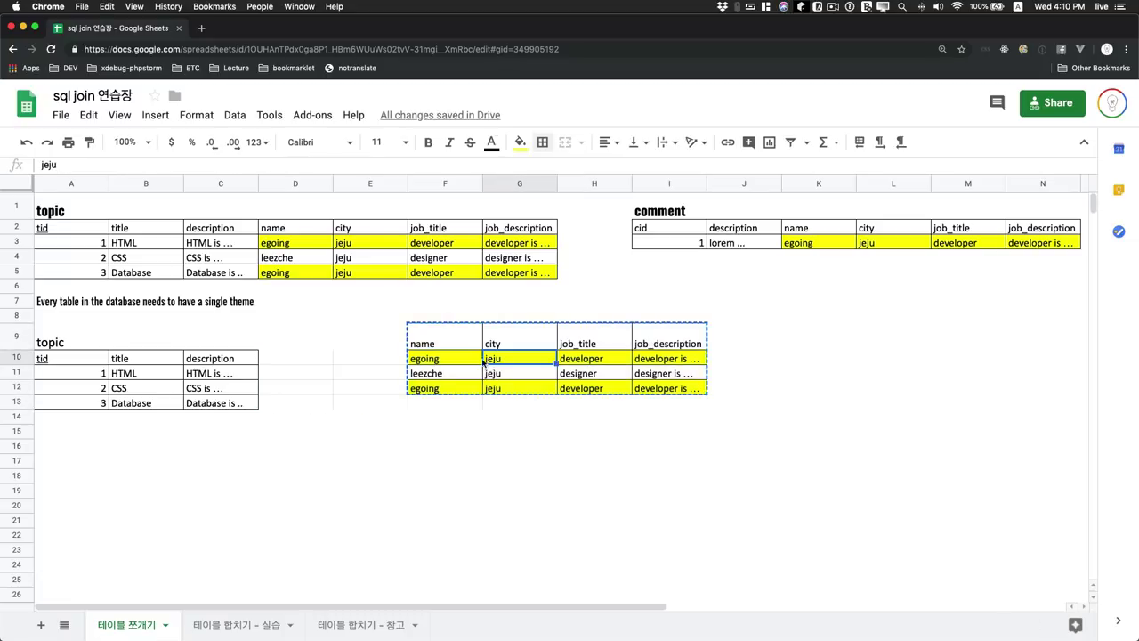
key("Left")
left_click(505, 362)
key("super+v")
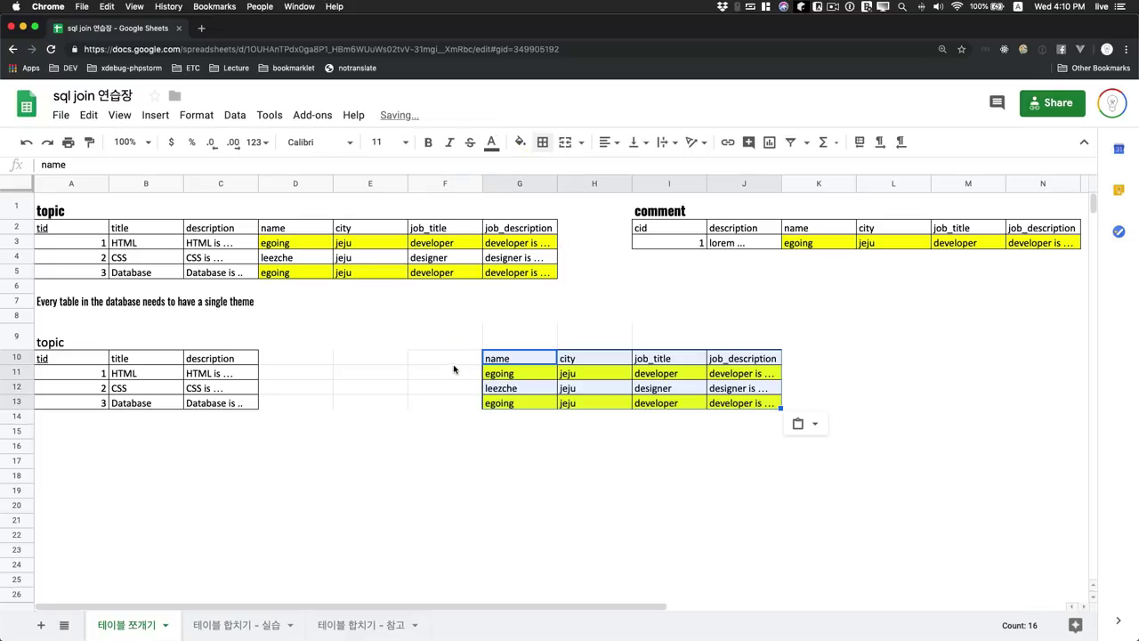
Add an id column to the separated author table in F10, numbering the first two authors 1 and 2
left_click(446, 365)
type("id")
key("Return")
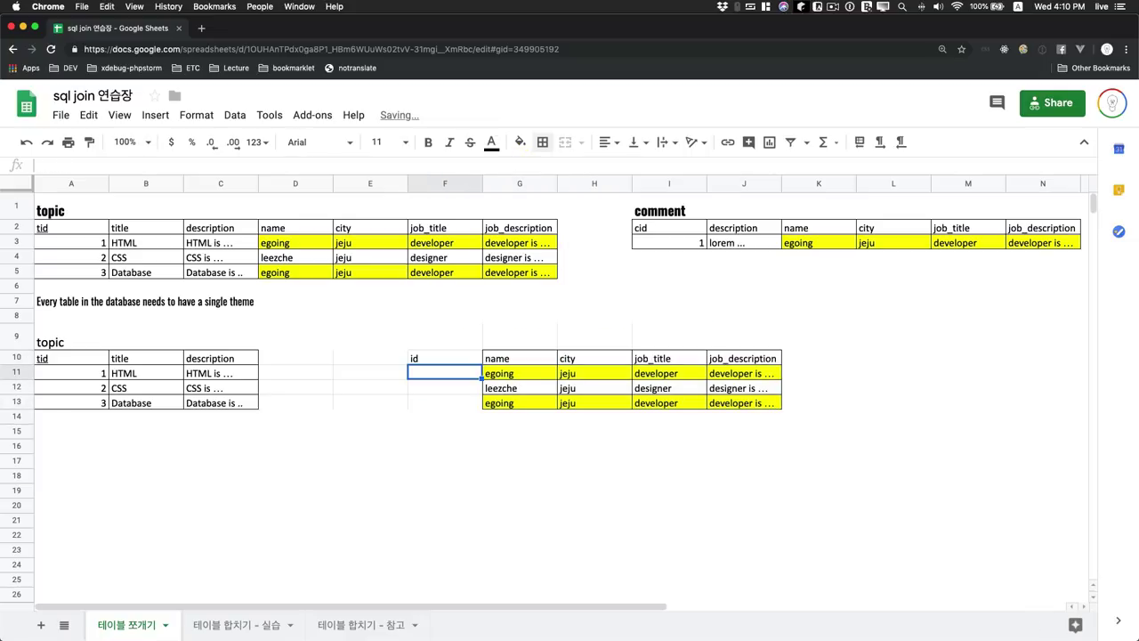
type("1")
key("Return")
type("2")
key("Return")
Clear the values of the duplicate third author row, F13:J13
key("shift+Right")
key("shift+Right")
key("shift+Right")
key("shift+Right")
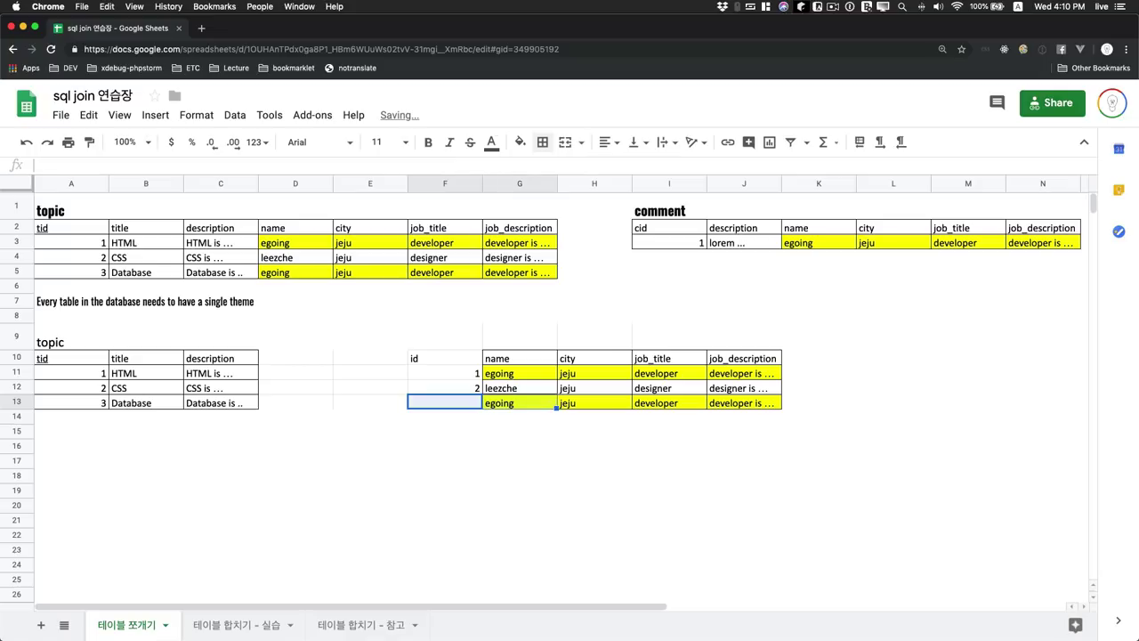
key("Delete")
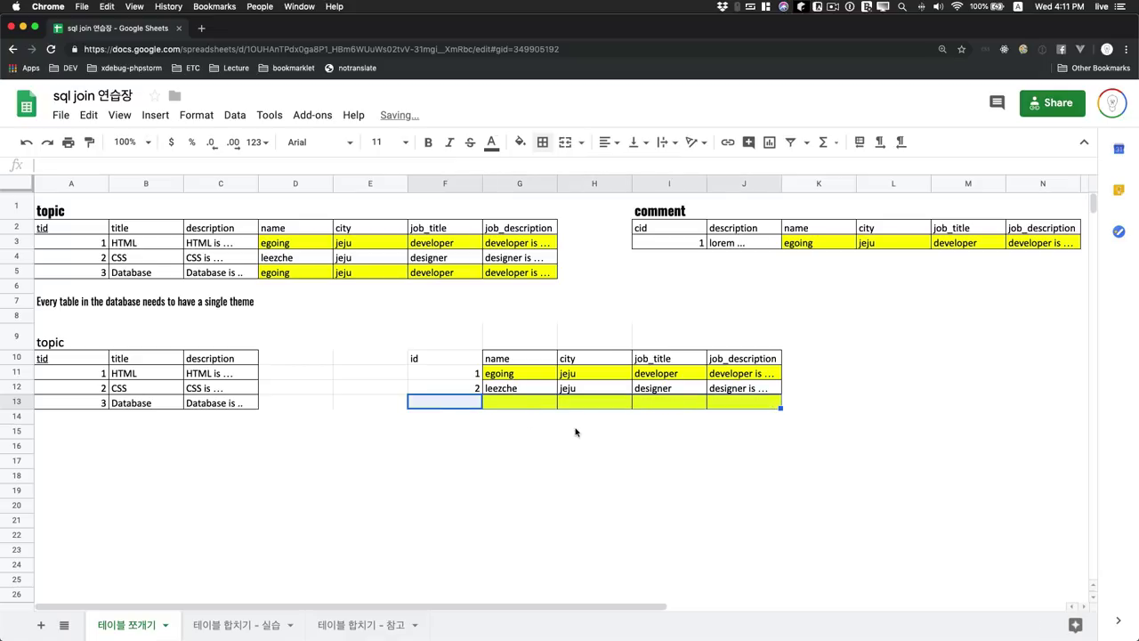
left_click(575, 432)
left_click_drag(467, 405, 740, 399)
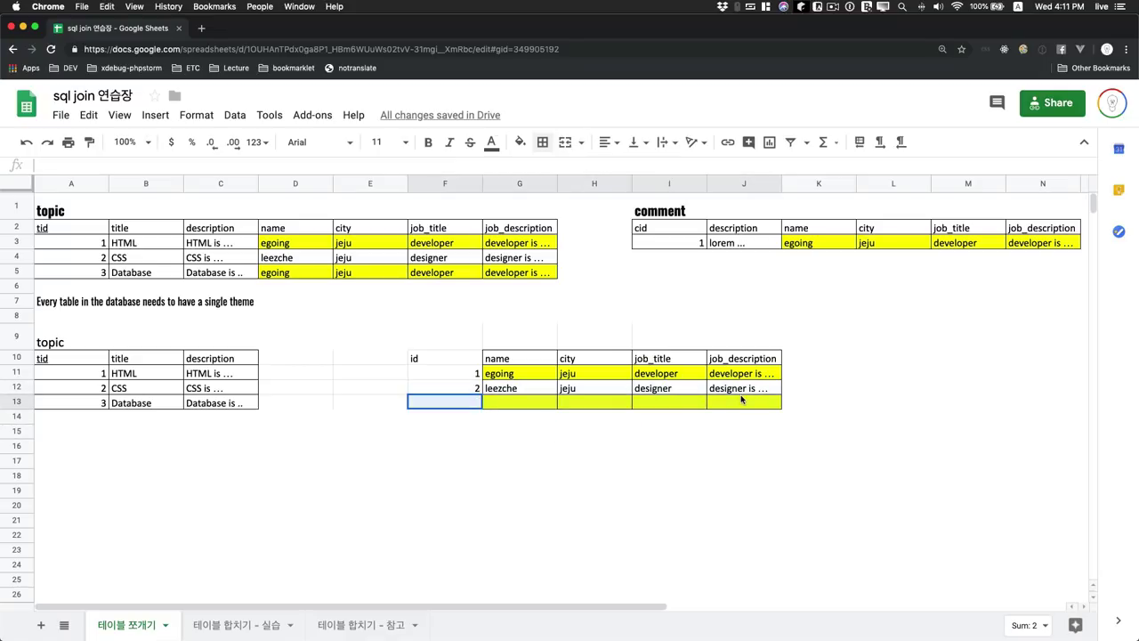
Apply all borders to the author table, F10:J12, and remove the leftover yellow fill and borders from row 13
left_click(460, 346)
left_click_drag(467, 362, 780, 393)
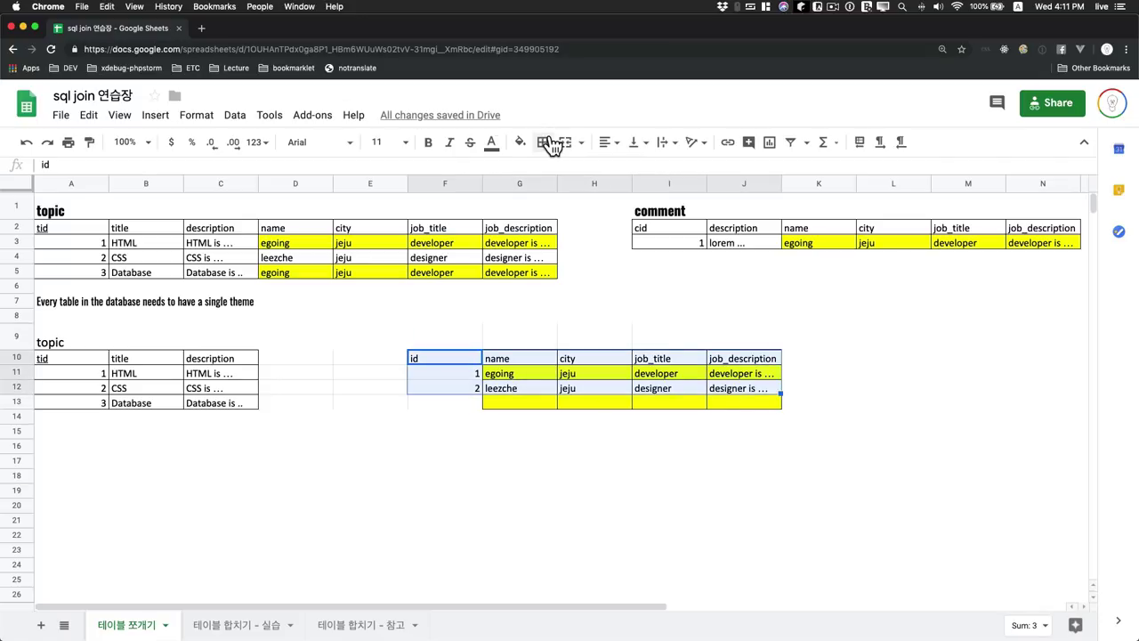
left_click(517, 491)
Add an author_id column header to the lower topic table in D10
left_click(287, 370)
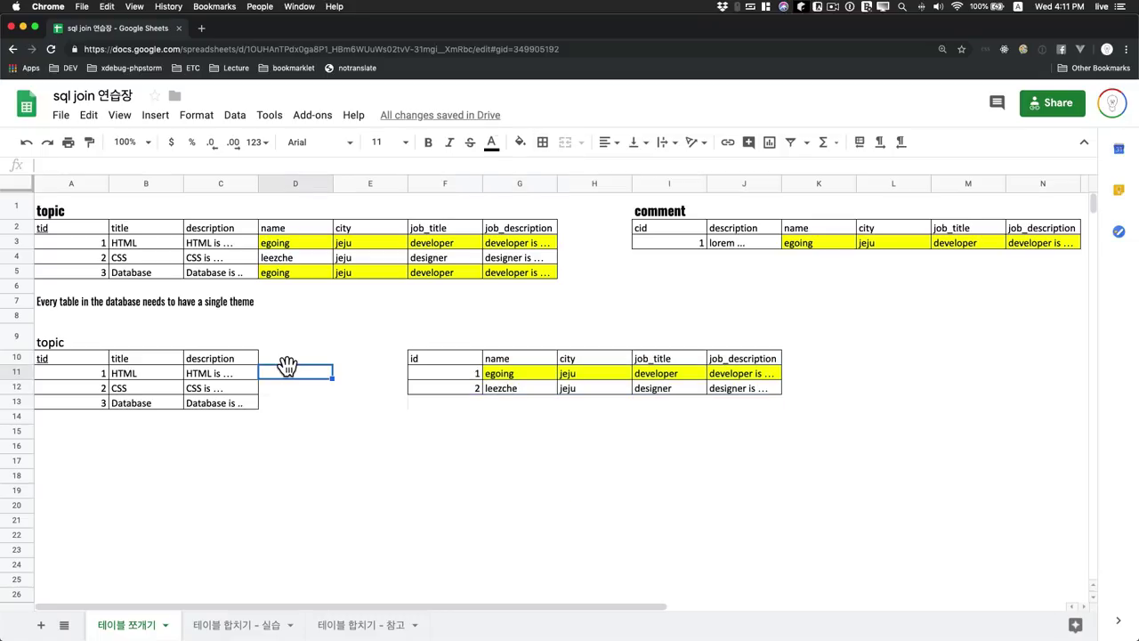
left_click(290, 362)
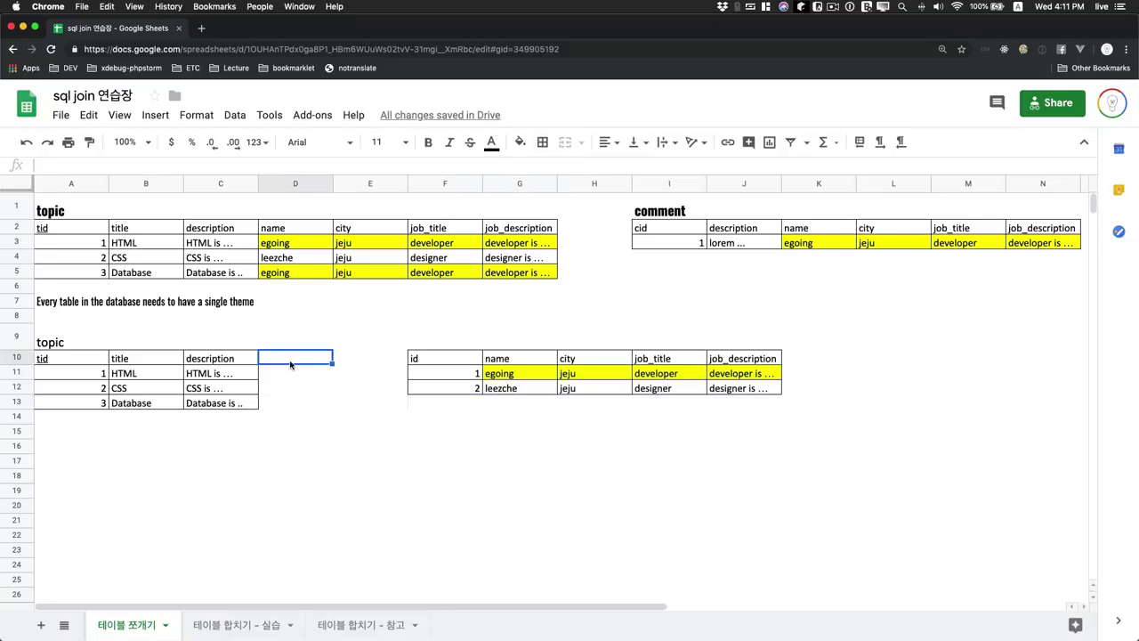
type("author_id")
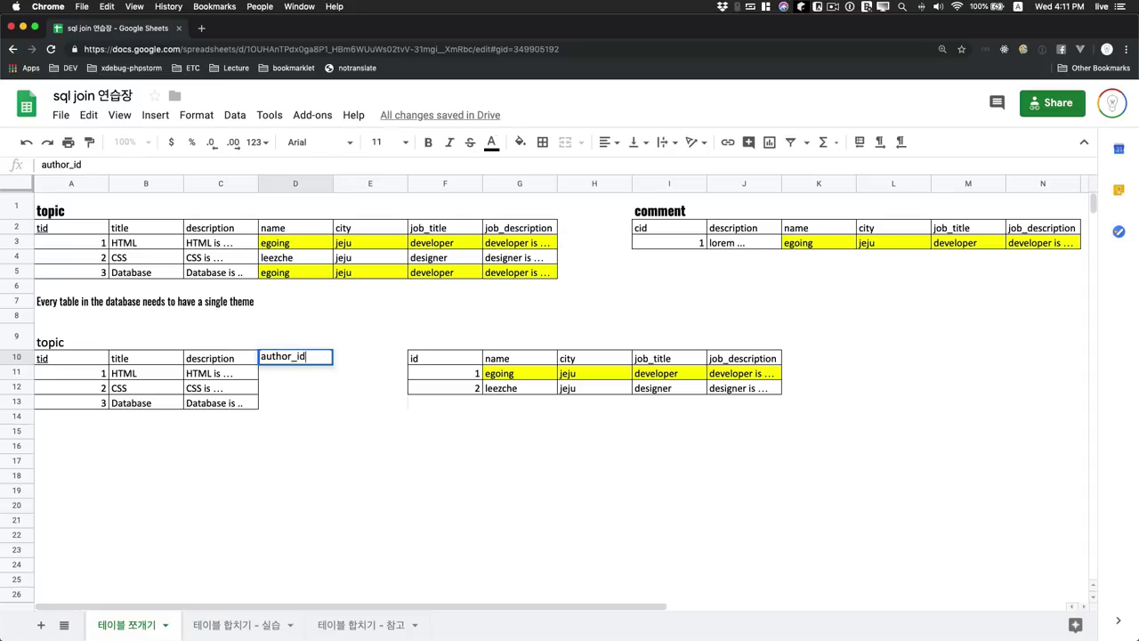
key("Return")
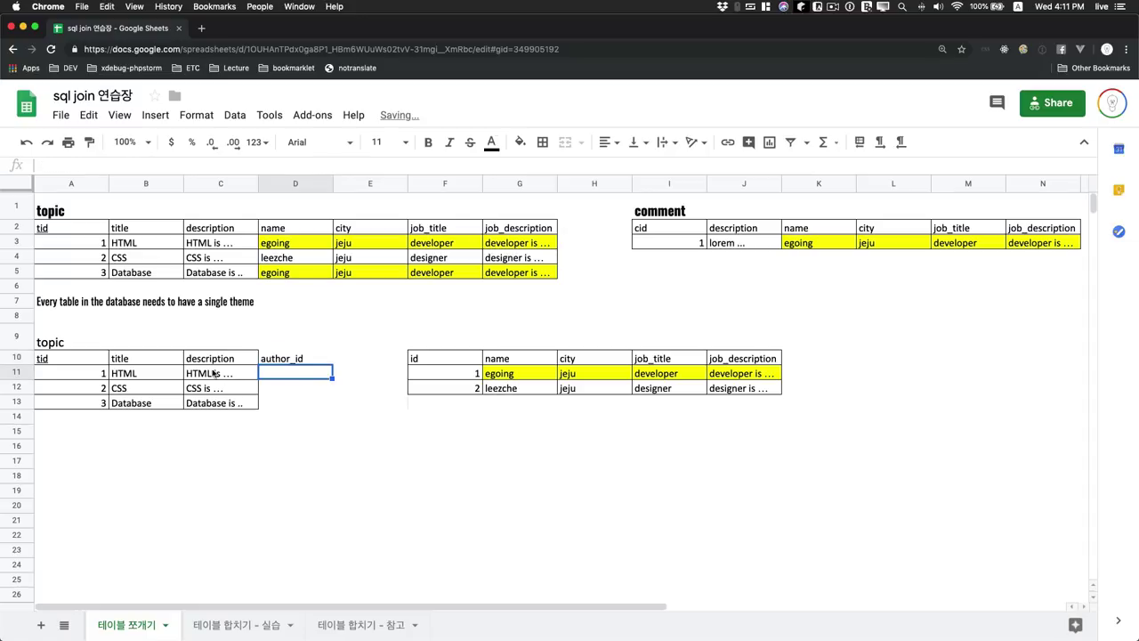
Fill the author_id values of the HTML, CSS and Database rows with 1, 2 and 1
left_click_drag(53, 377, 194, 374)
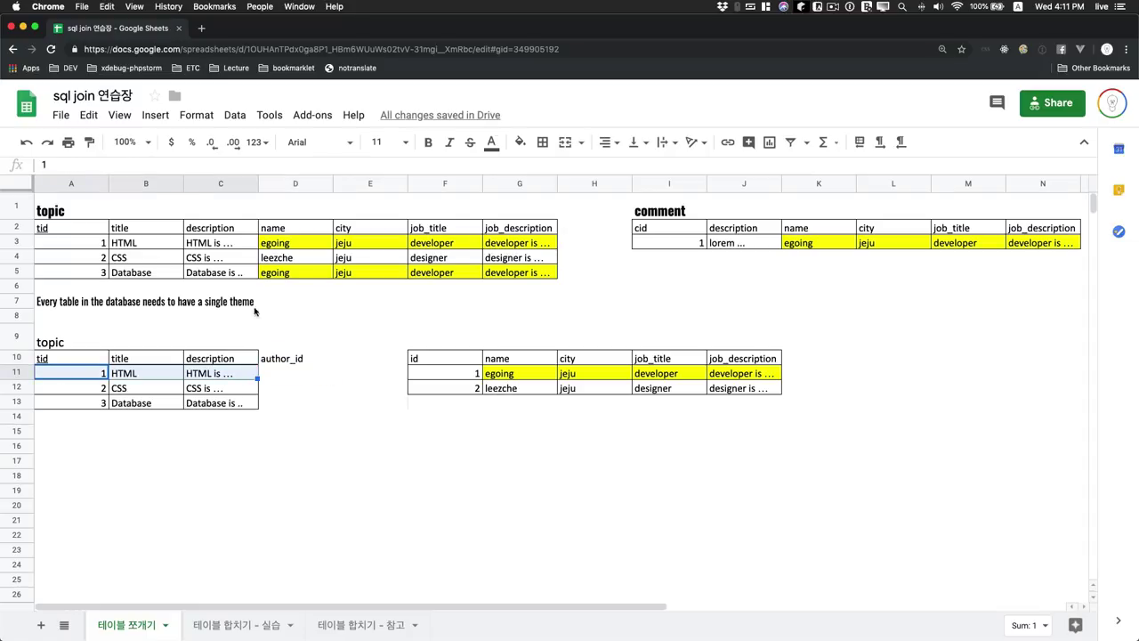
left_click(287, 245)
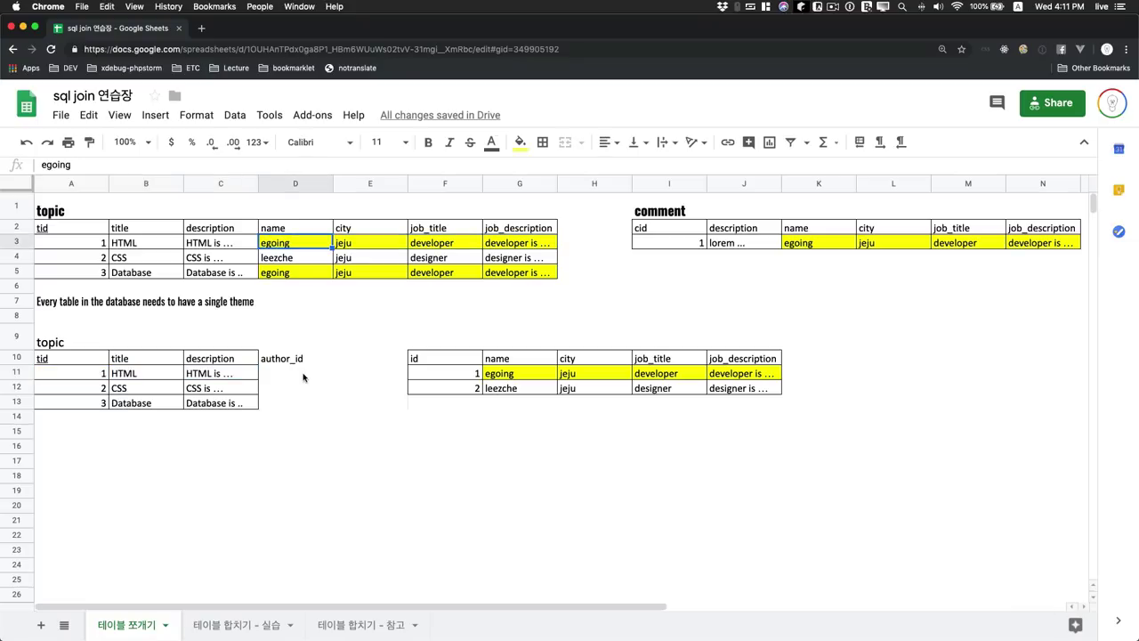
left_click(303, 373)
type("1")
key("Return")
type("2")
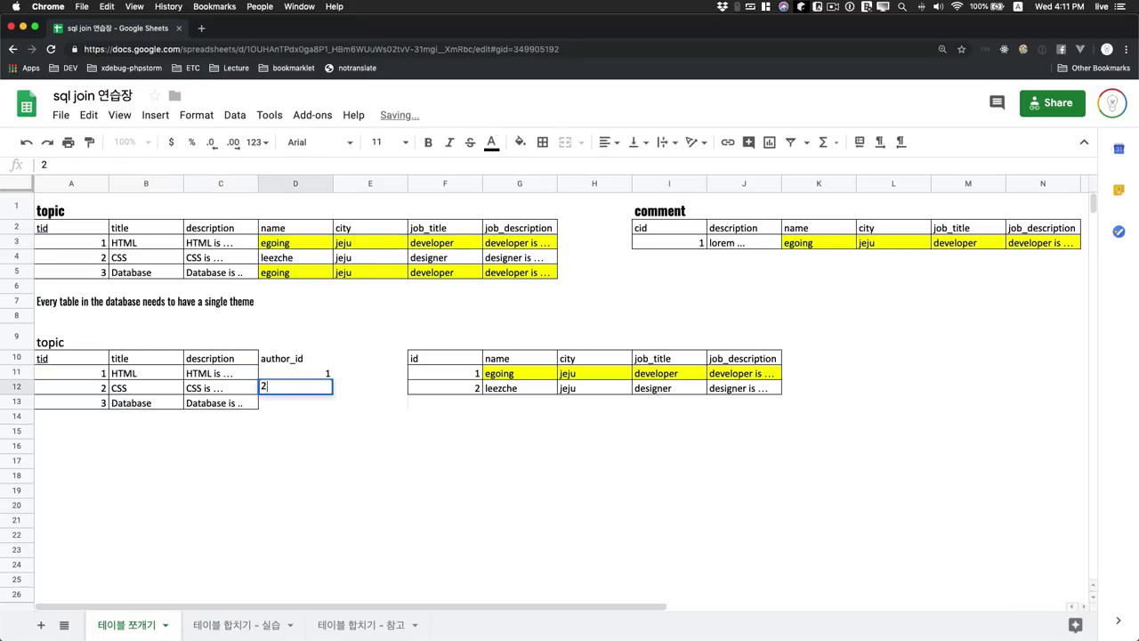
key("Return")
type("1")
key("Return")
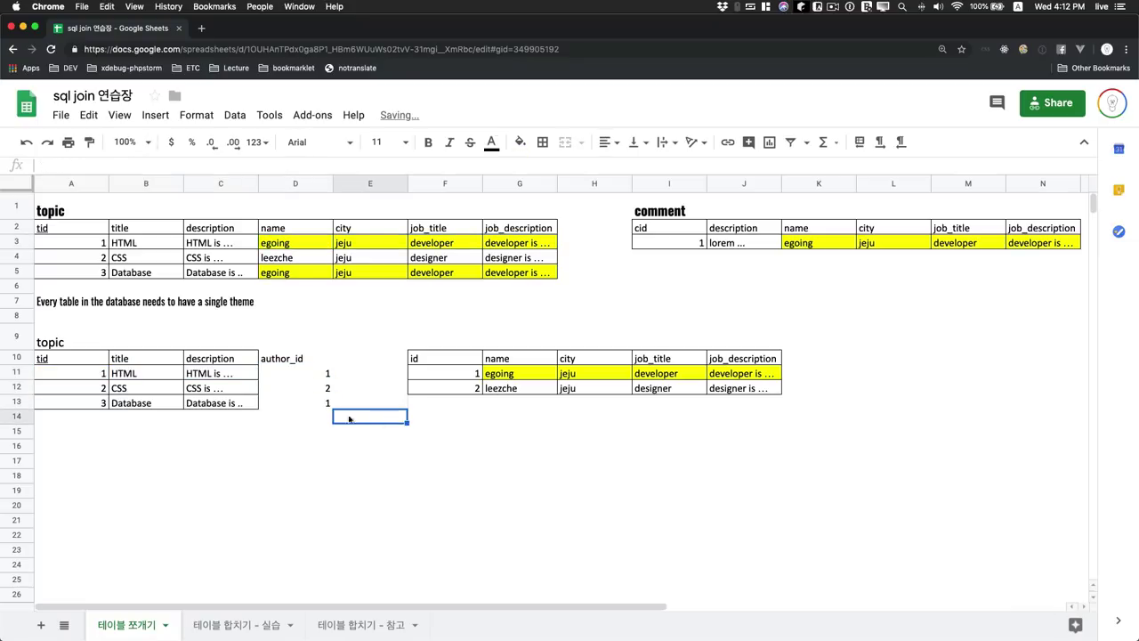
Apply all borders to the lower topic table, A10:D13
key("Up")
left_click(29, 320, "shift")
left_click(32, 351, "shift")
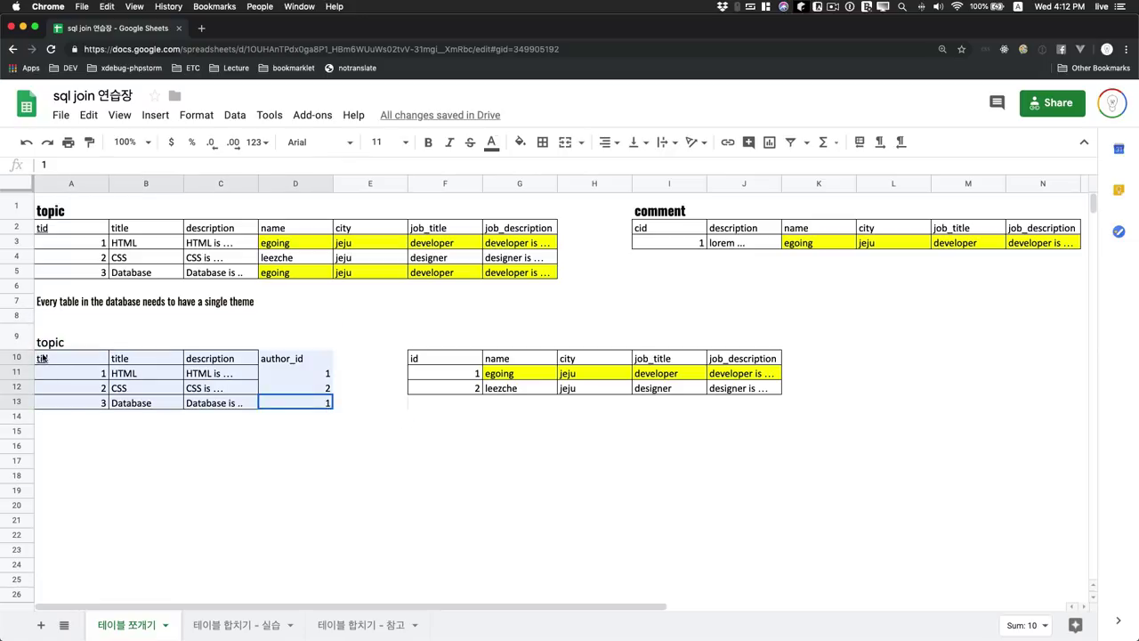
left_click(541, 144)
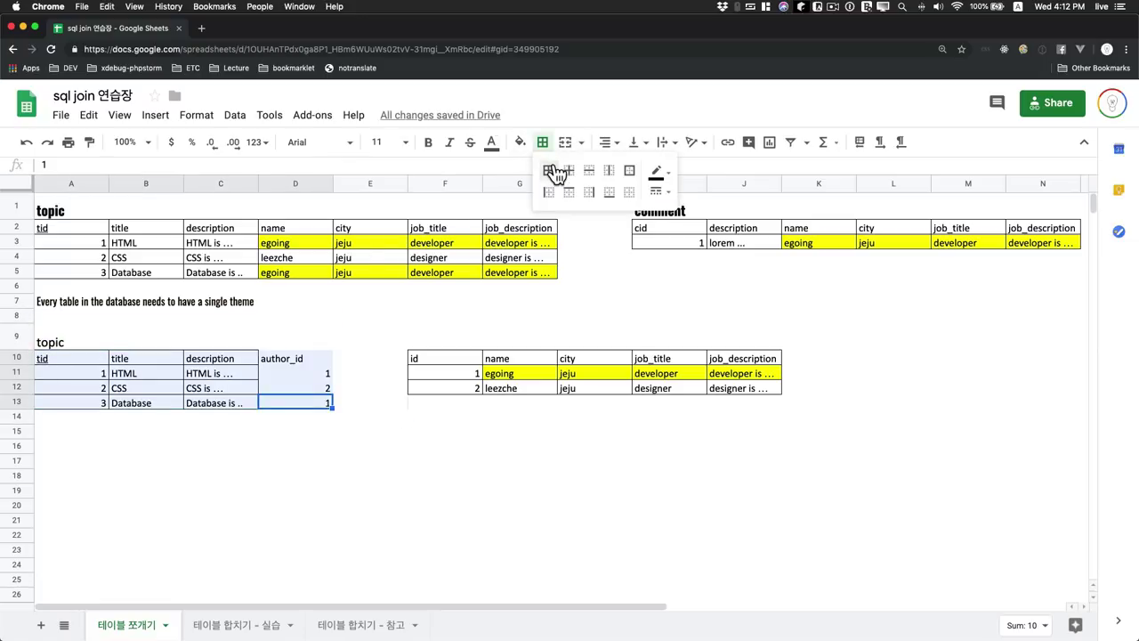
left_click(549, 170)
left_click(480, 450)
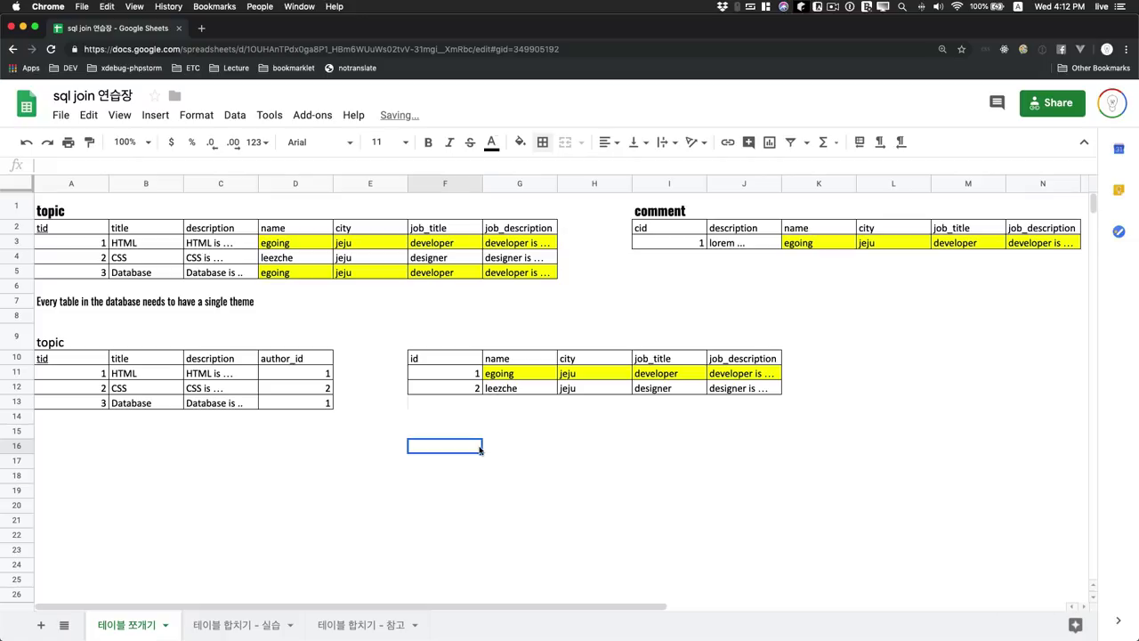
Examine how the HTML row's author_id refers to the matching id row in the author table
left_click_drag(448, 359, 670, 381)
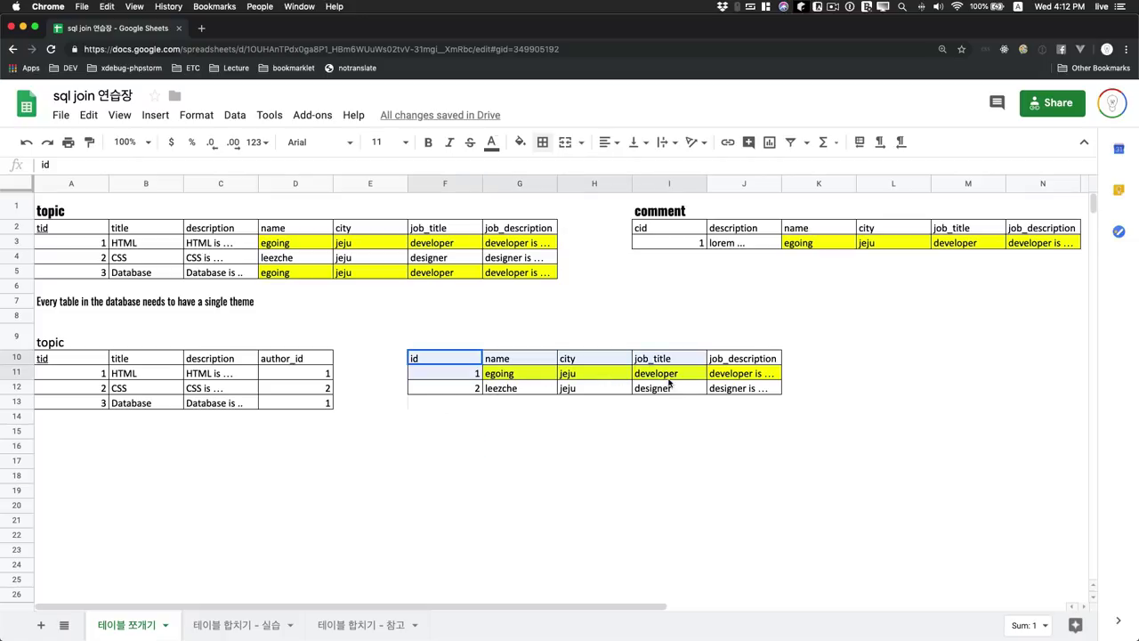
left_click(469, 375)
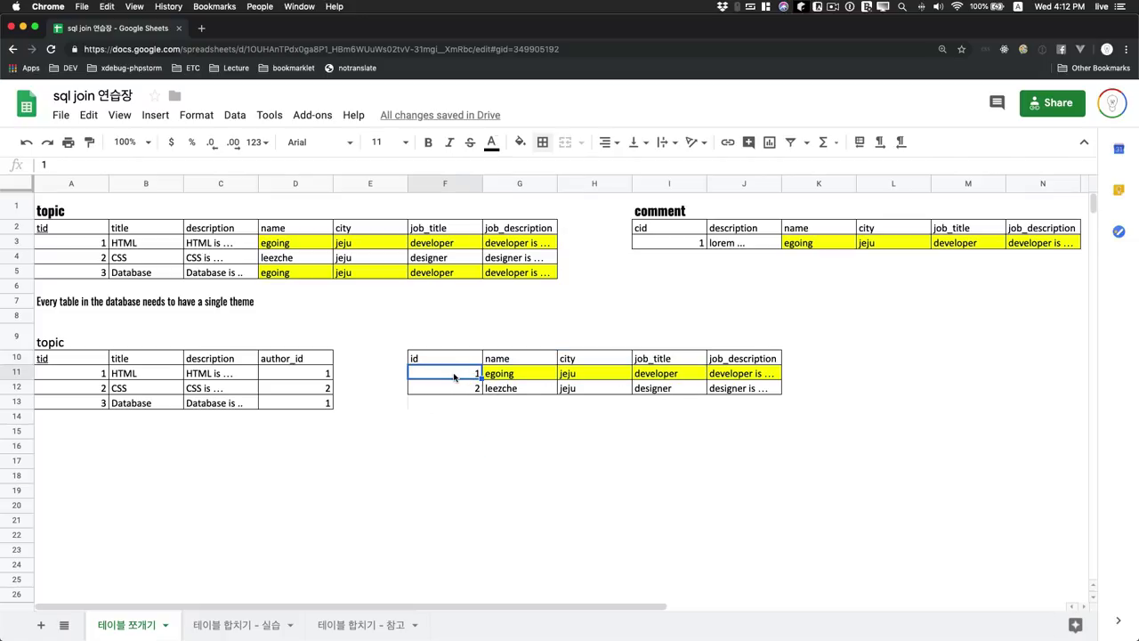
left_click_drag(459, 374, 750, 376)
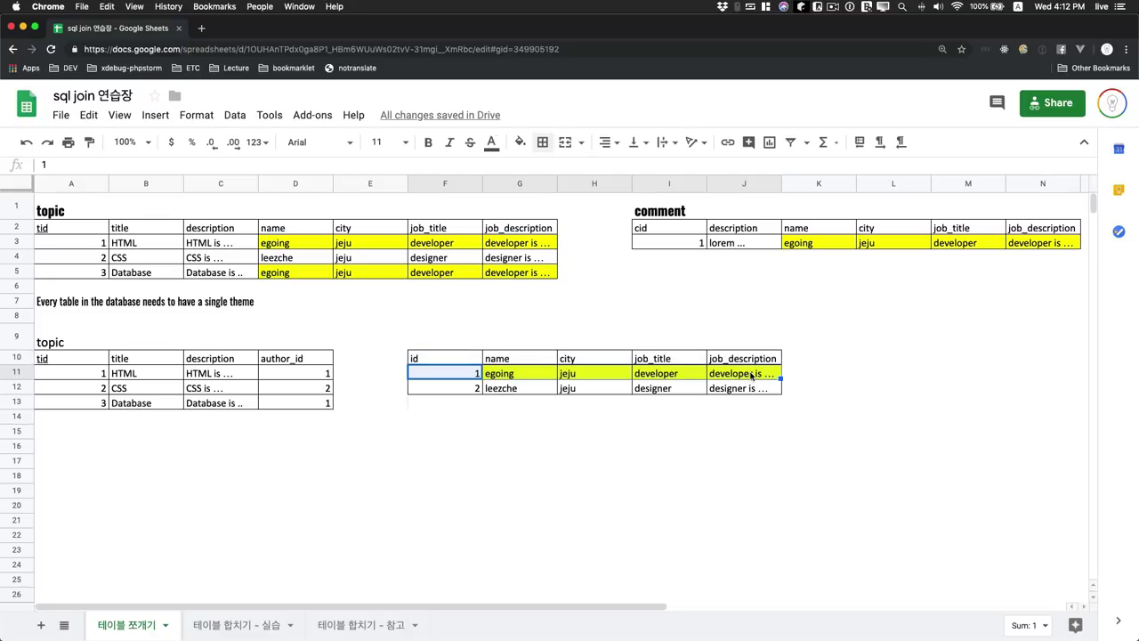
left_click(311, 377)
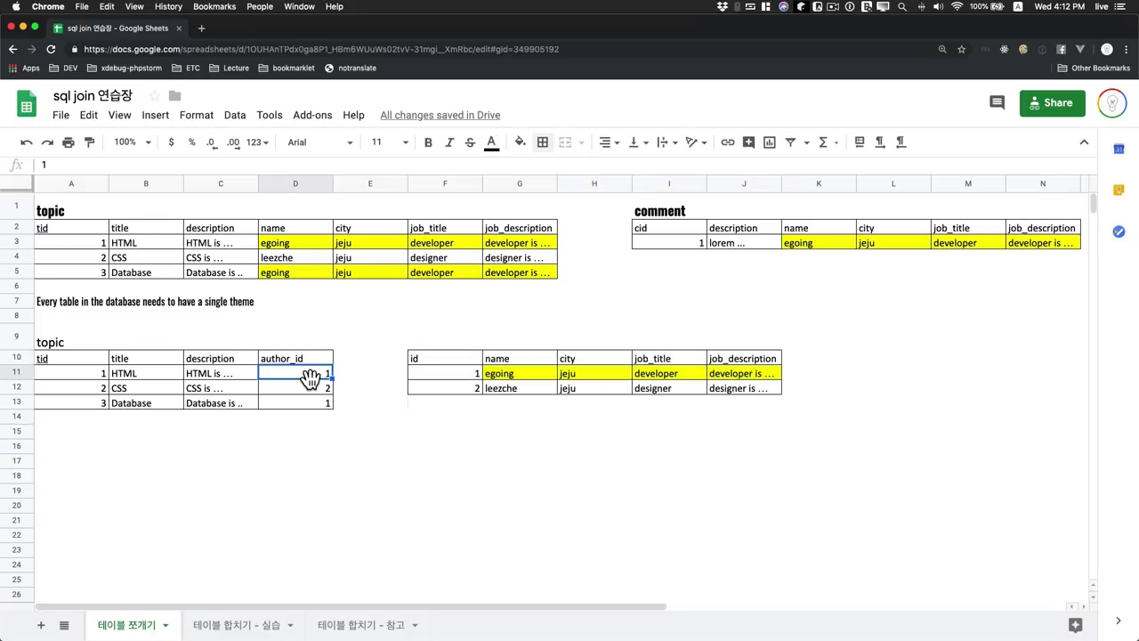
left_click(427, 356)
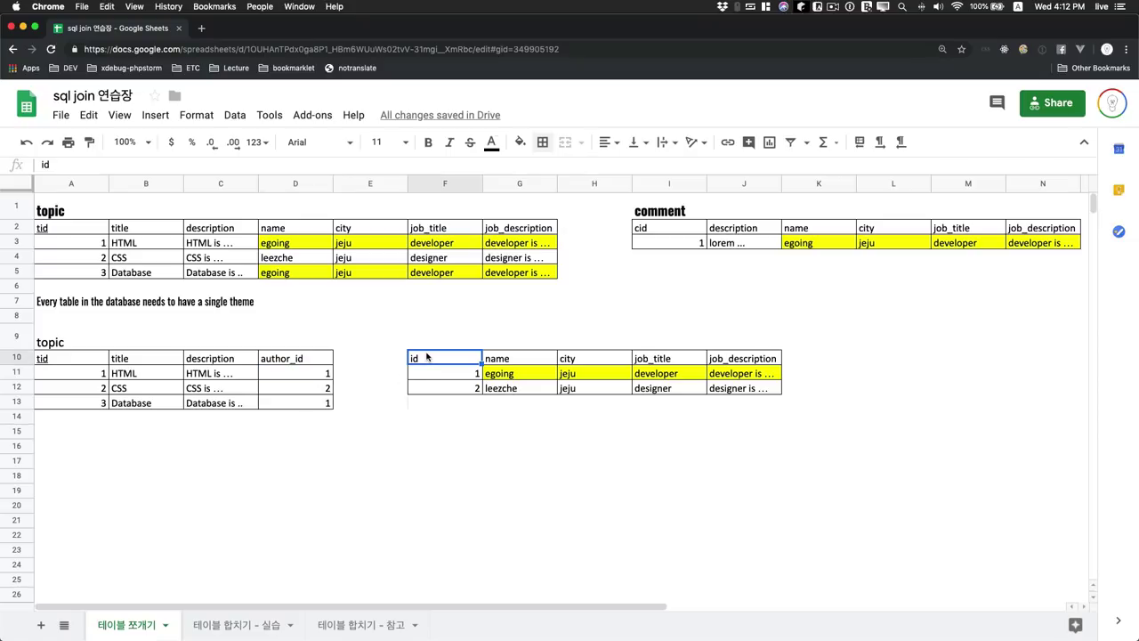
left_click(311, 378)
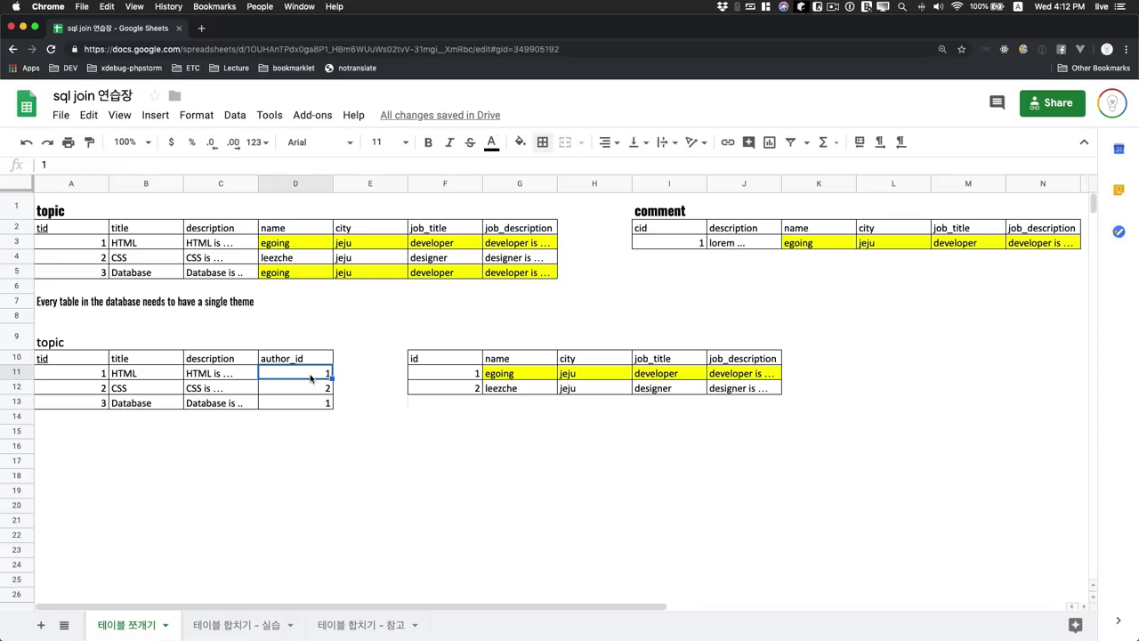
left_click(442, 382)
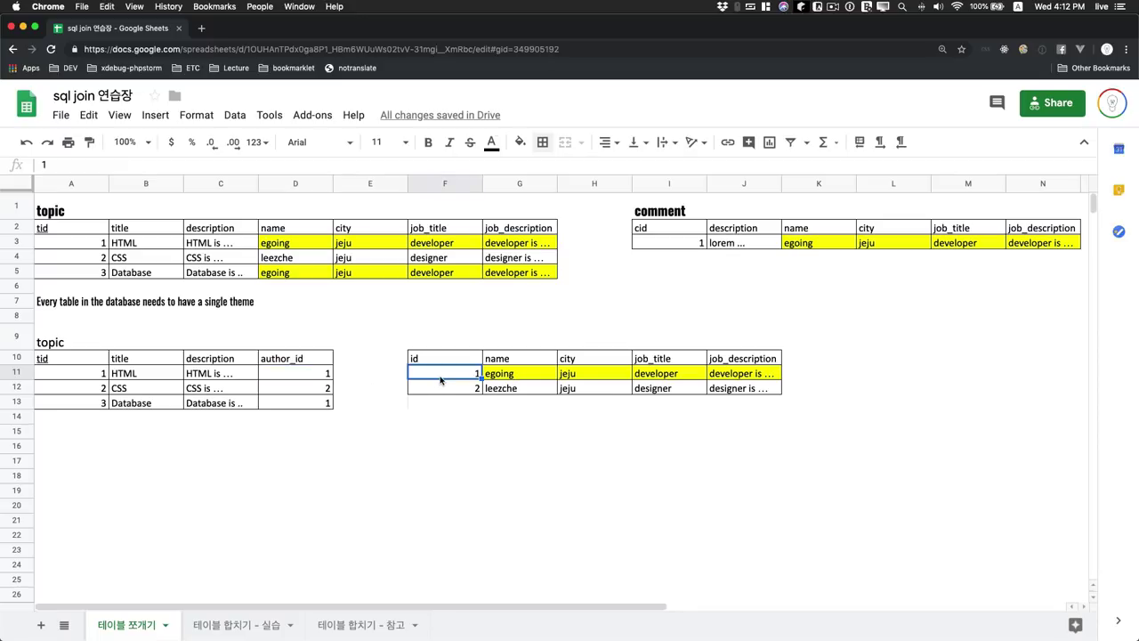
left_click(322, 380)
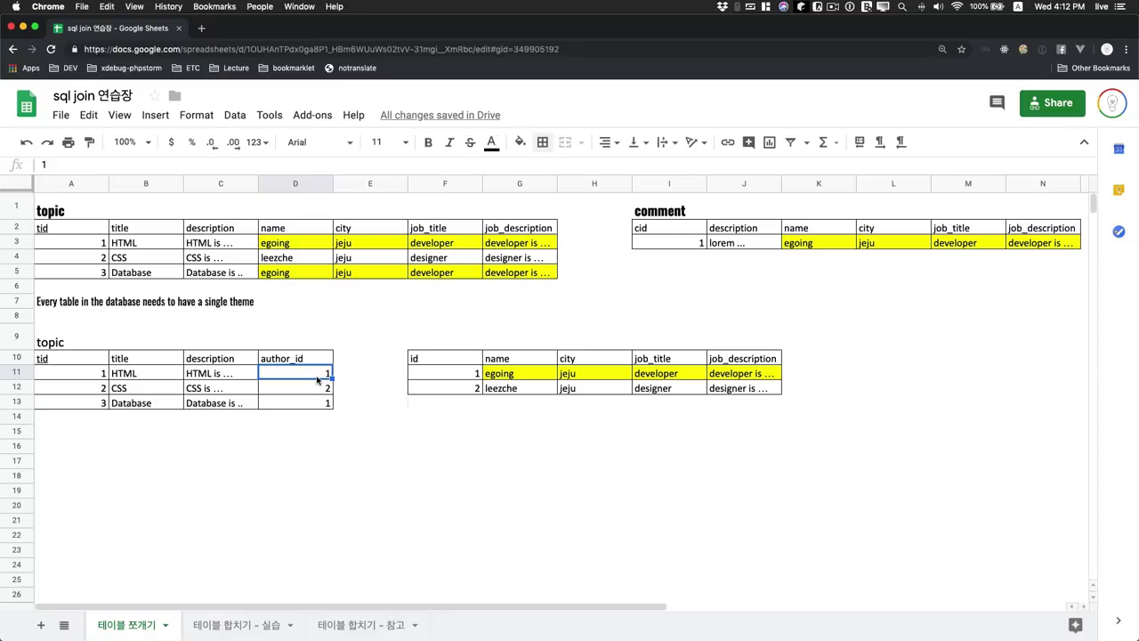
Set the city of the id 1 author in H11 to seoul
left_click(605, 376)
type("seoul")
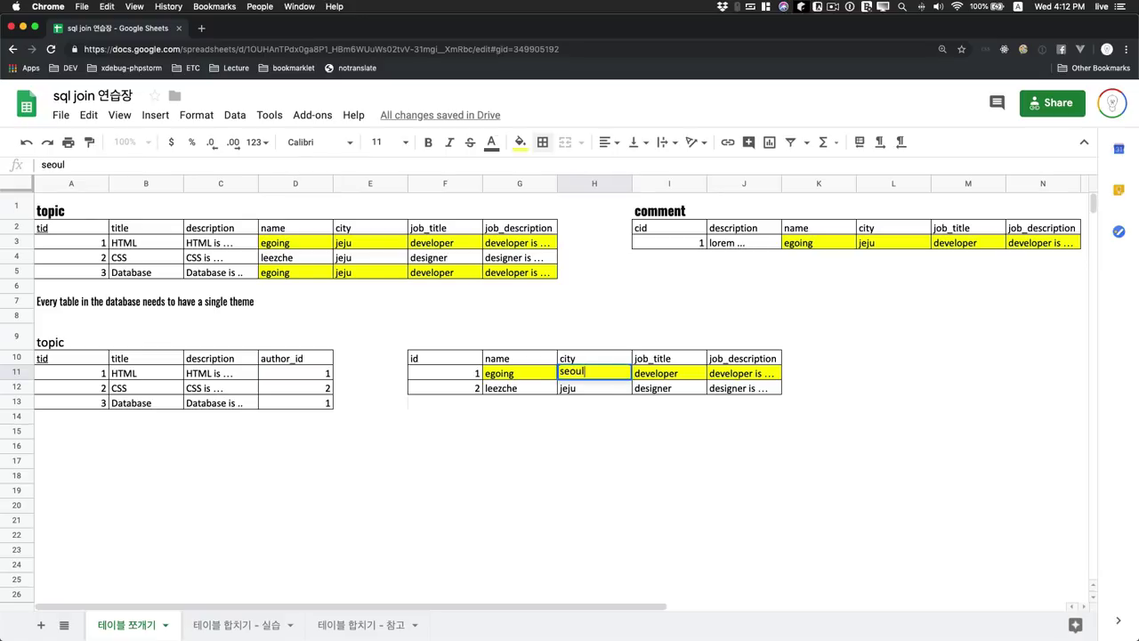
key("Return")
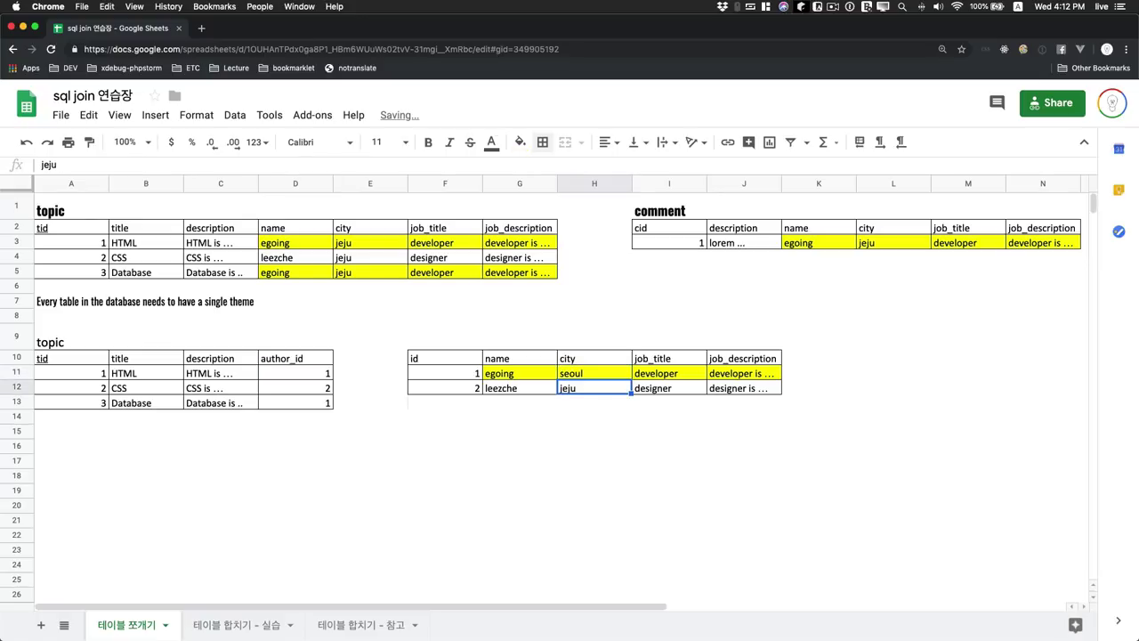
left_click_drag(303, 359, 96, 402)
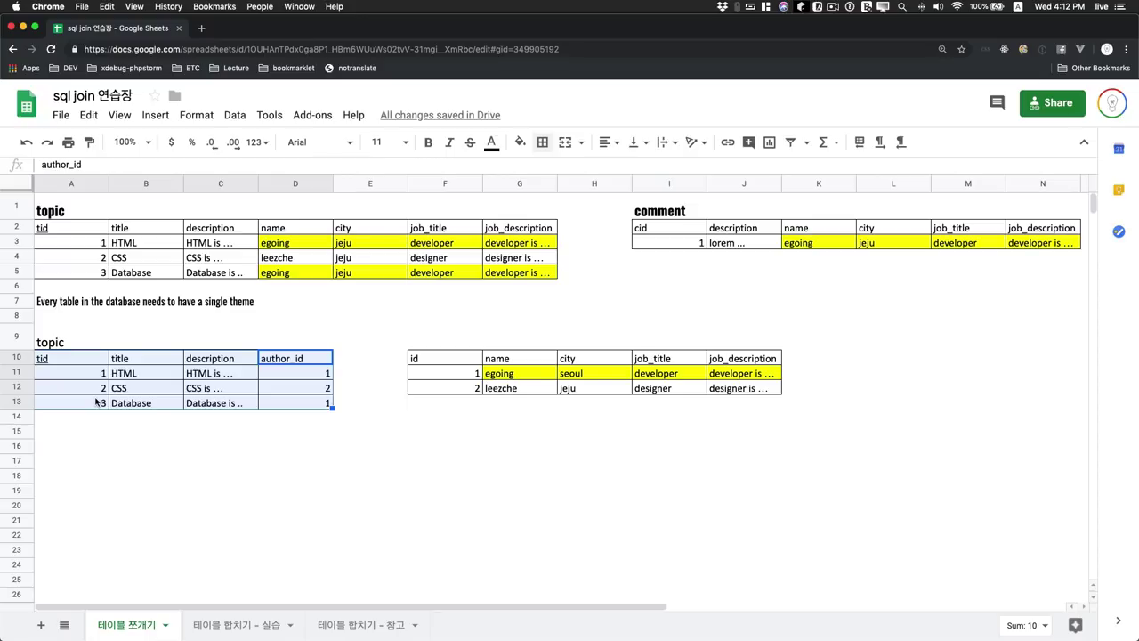
left_click(336, 407)
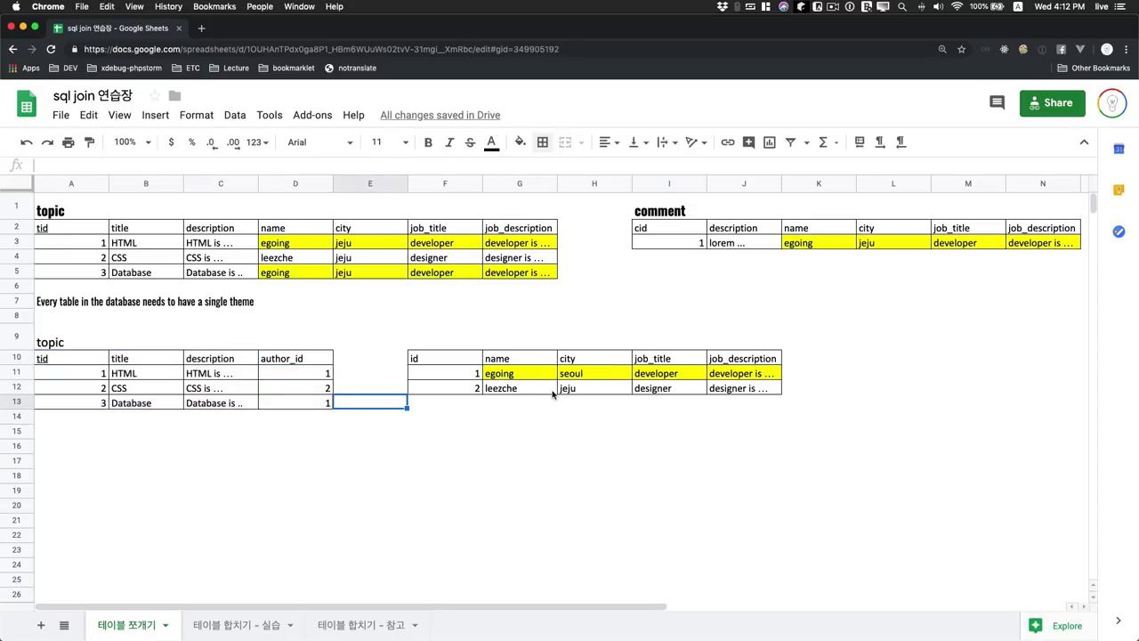
left_click(634, 363)
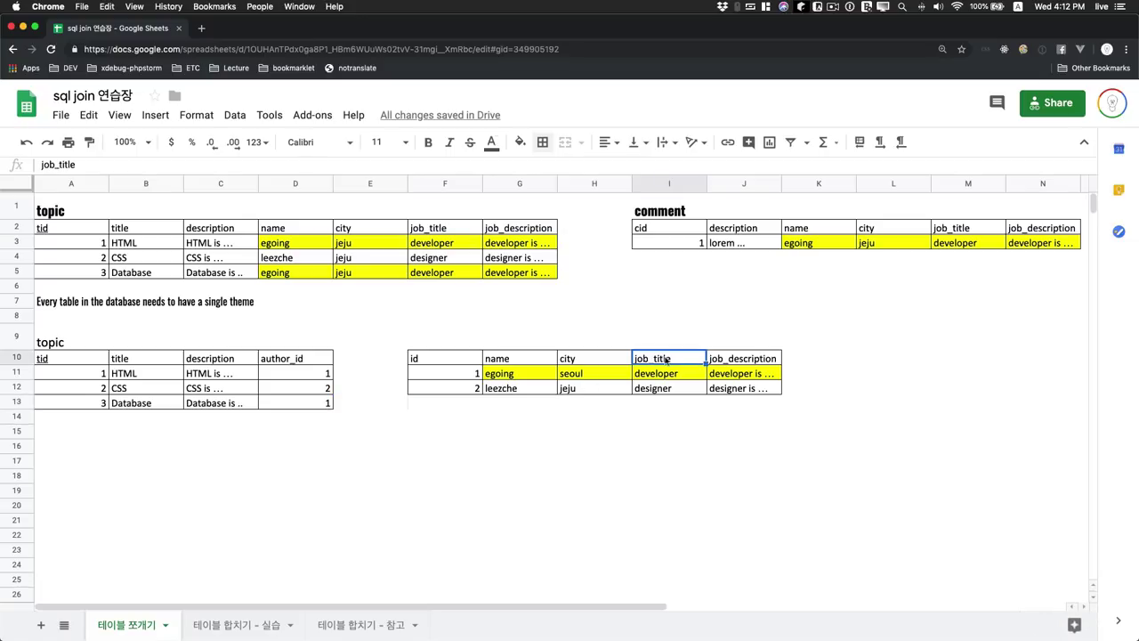
left_click(748, 390, "shift")
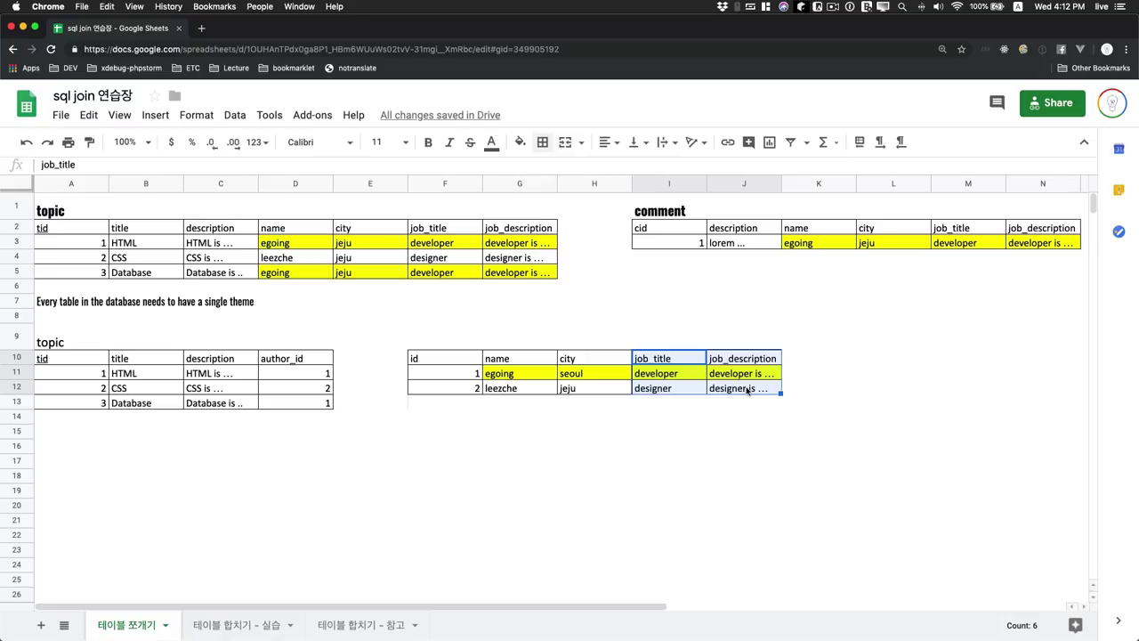
key("ctrl+c")
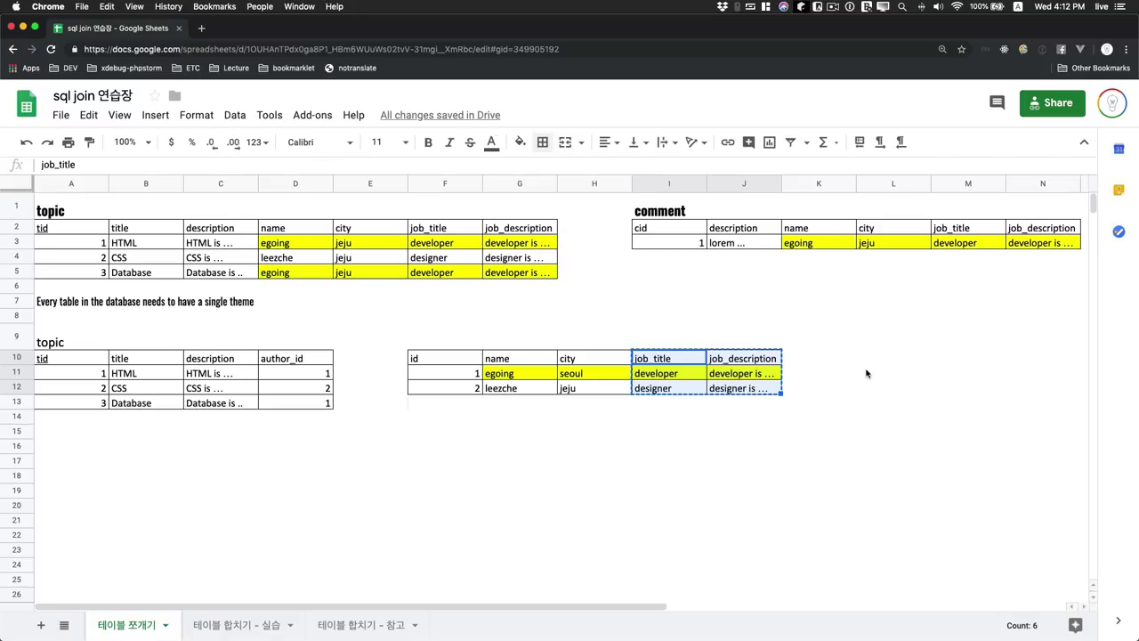
left_click(890, 361)
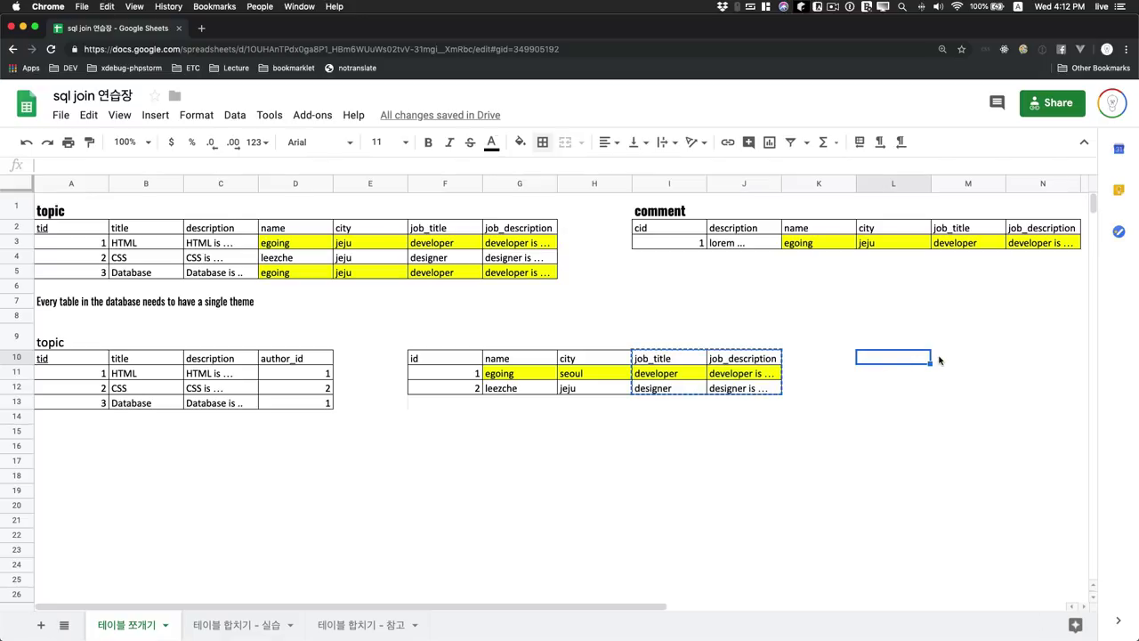
Move the job_title and job_description columns, I10:J12, out of the author table to L10:M12
left_click(694, 362)
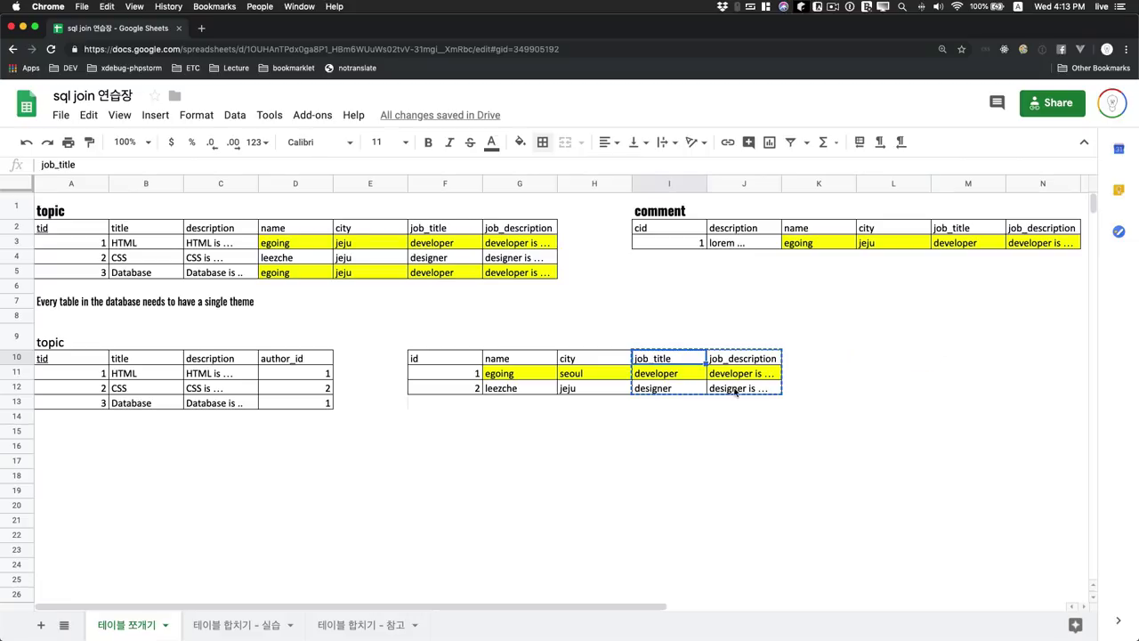
left_click(735, 390, "shift")
key("ctrl+x")
left_click(883, 361)
key("ctrl+v")
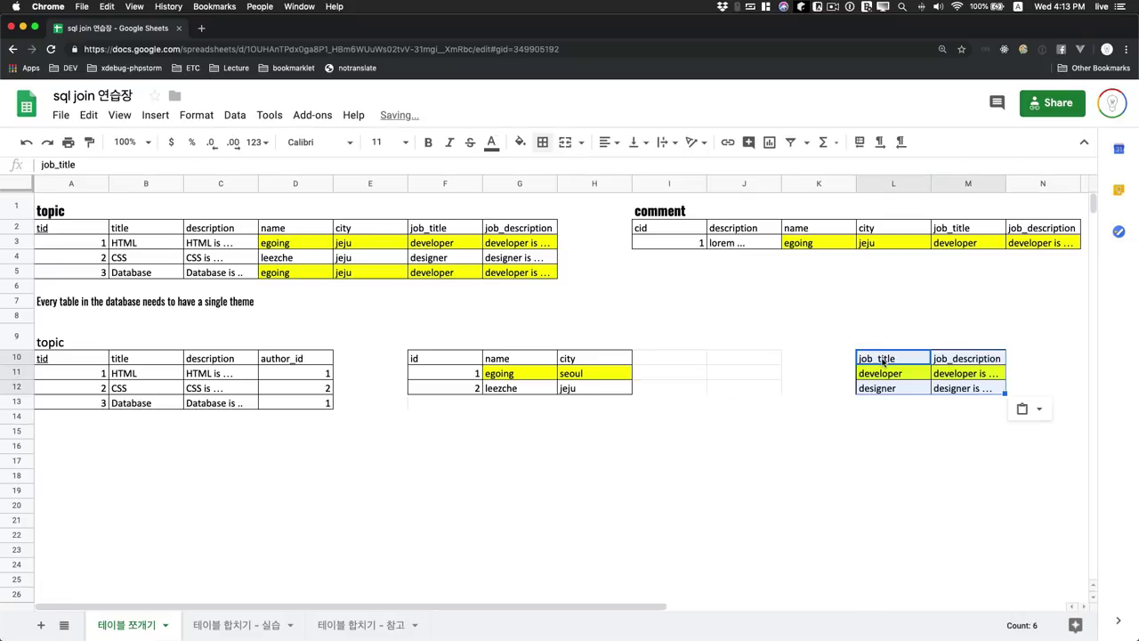
Add an id column in K10:K12 beside the moved job columns, numbering the two rows 1 and 2
left_click(884, 336)
left_click(806, 365)
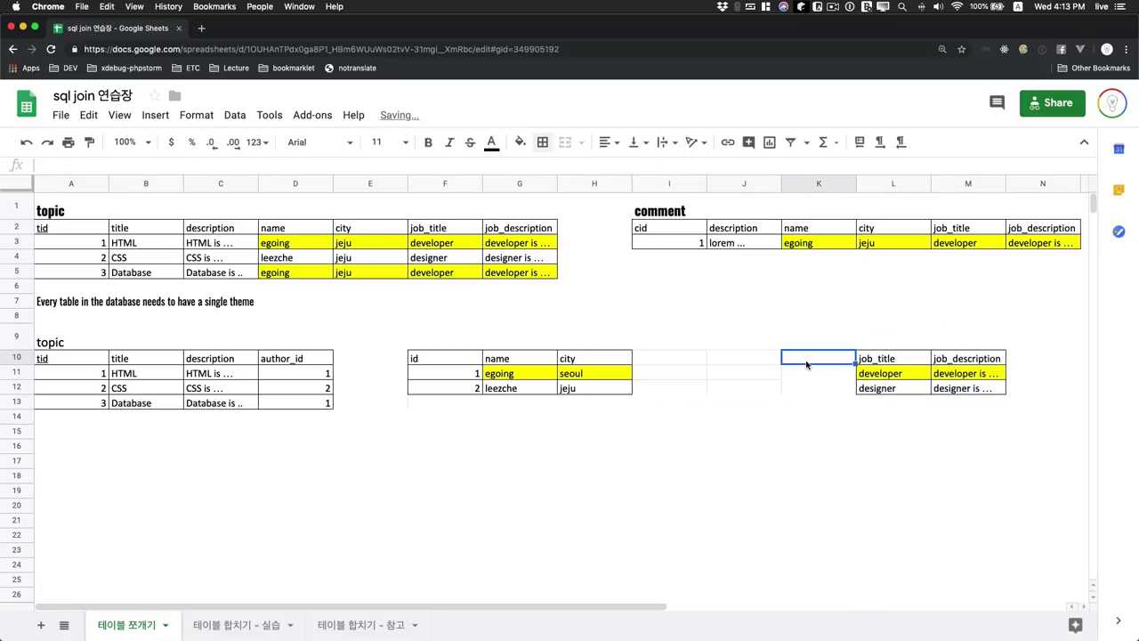
type("id")
key("Return")
type("1")
key("Return")
type("2")
key("Return")
key("Up")
key("Up")
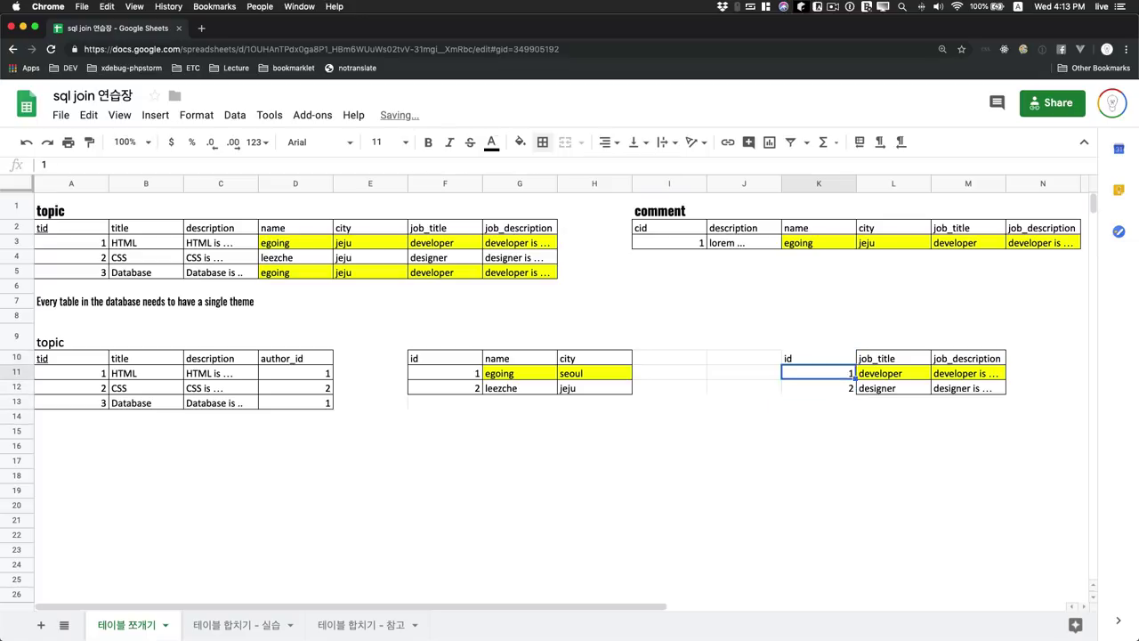
Title the new job information table profile in K9
left_click(818, 336)
type("profile")
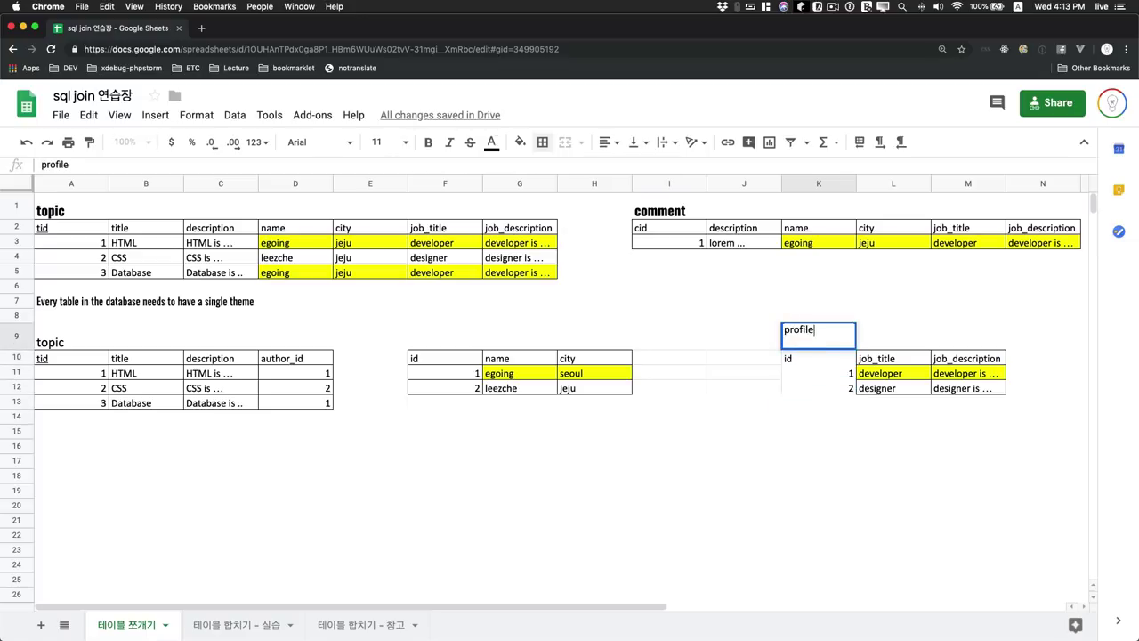
key("Return")
Title the table holding name and city author in F9
left_click(467, 343)
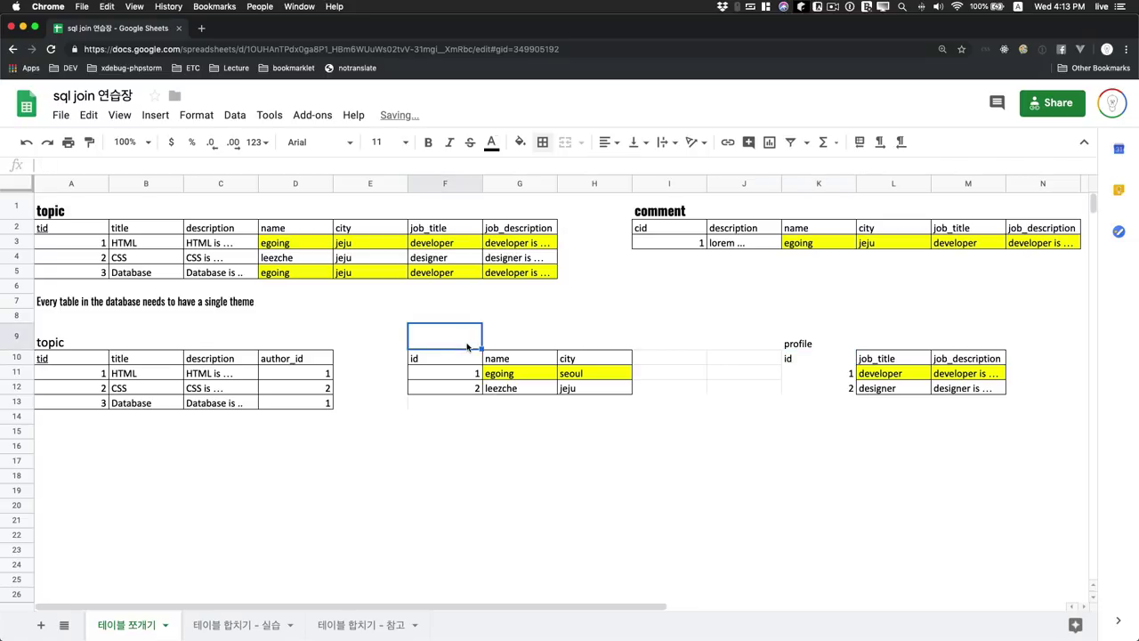
type("aurhor")
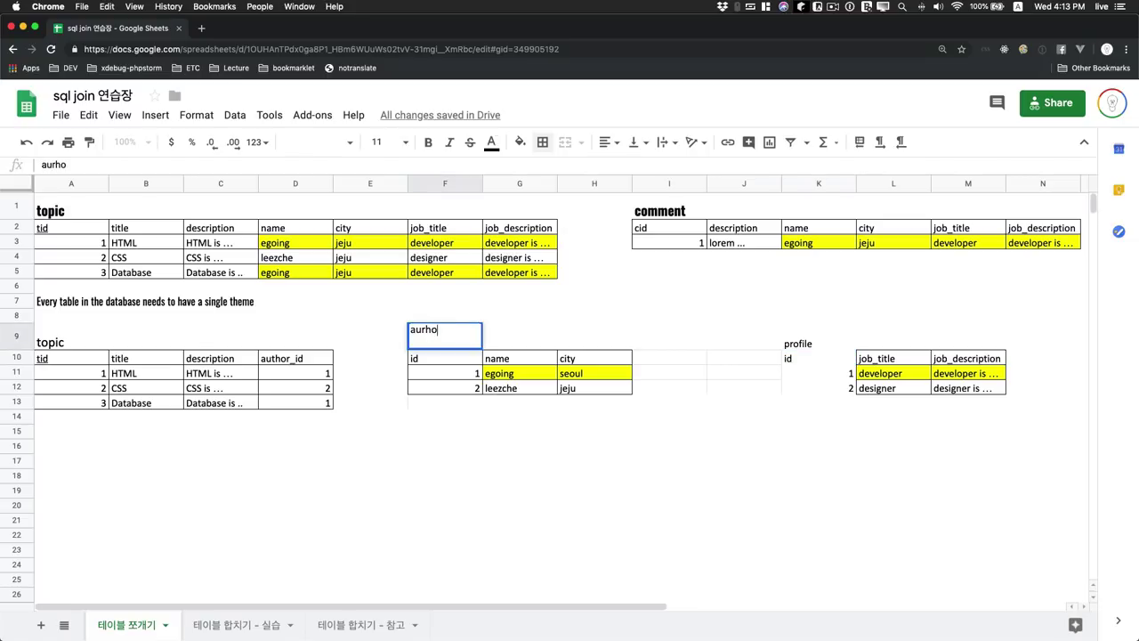
key("BackSpace")
key("BackSpace")
key("BackSpace")
key("BackSpace")
type("thor")
key("Return")
Add a profile_id column to the author table in I10:I12, with values 1 and 2
key("Right")
key("Right")
key("Right")
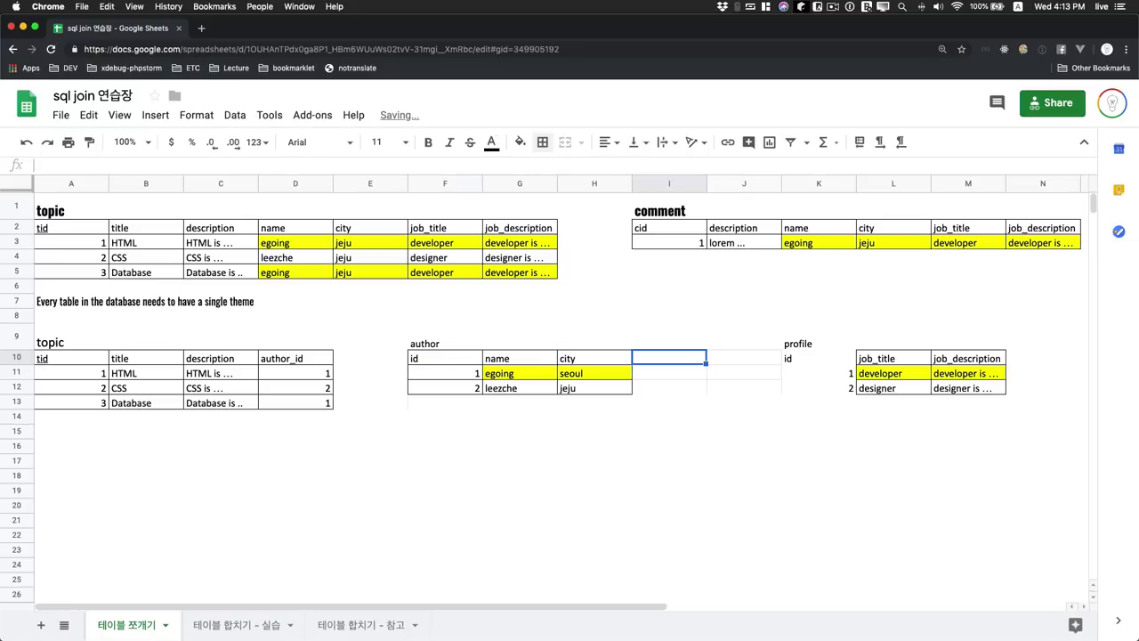
type("profil")
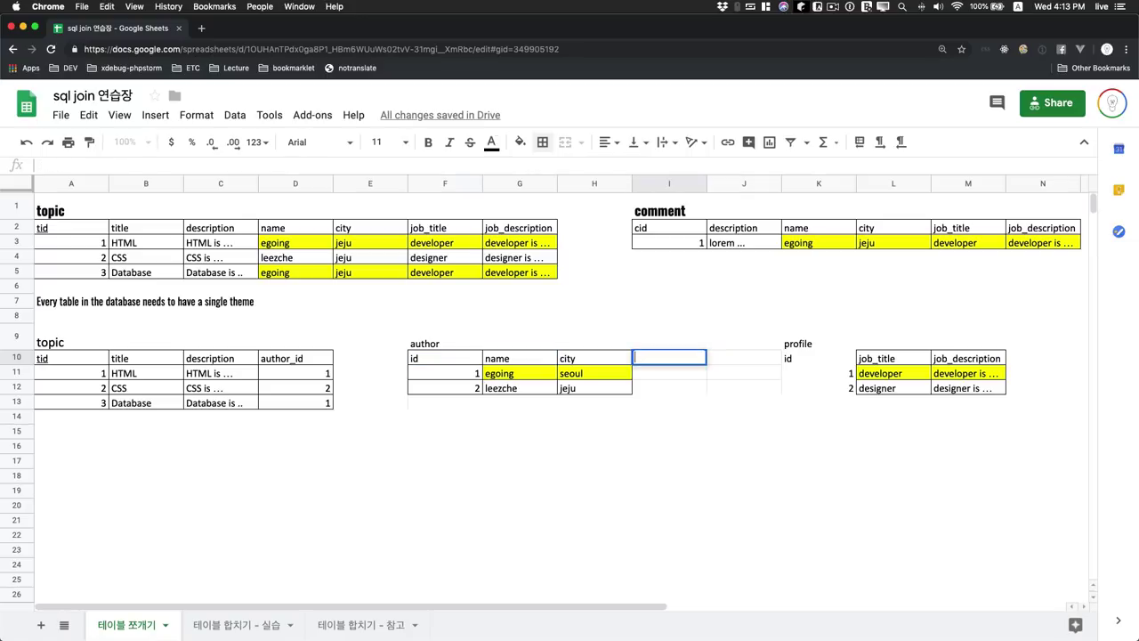
type("e_id")
key("Return")
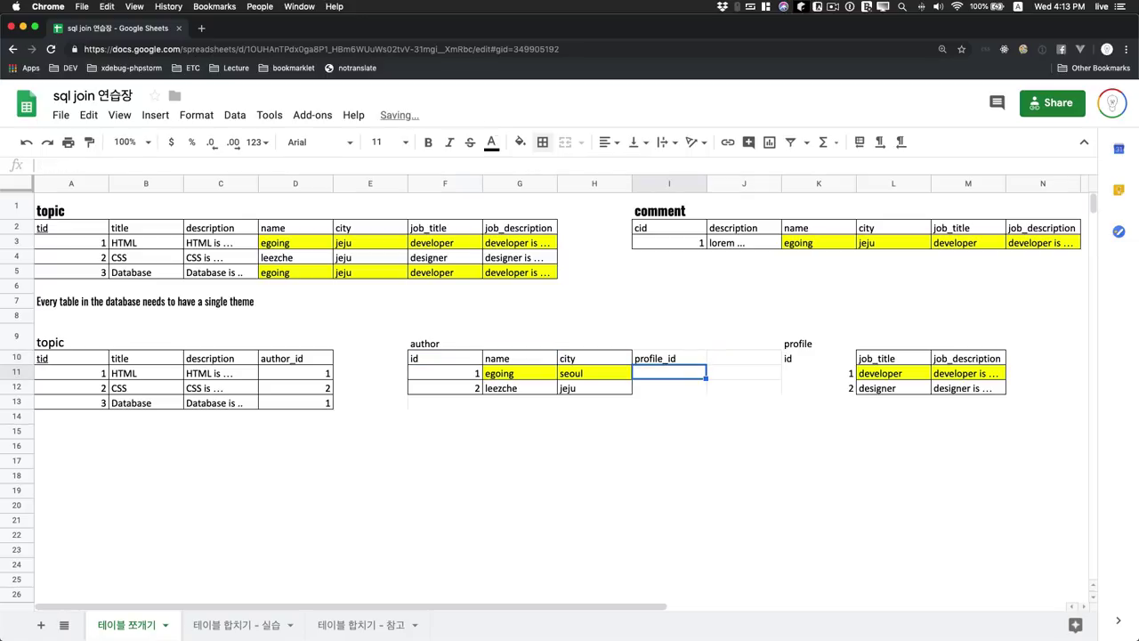
type("1")
key("Return")
type("2")
key("Return")
Apply all borders to the profile_id column, I10:I12
key("Up")
key("shift+Up")
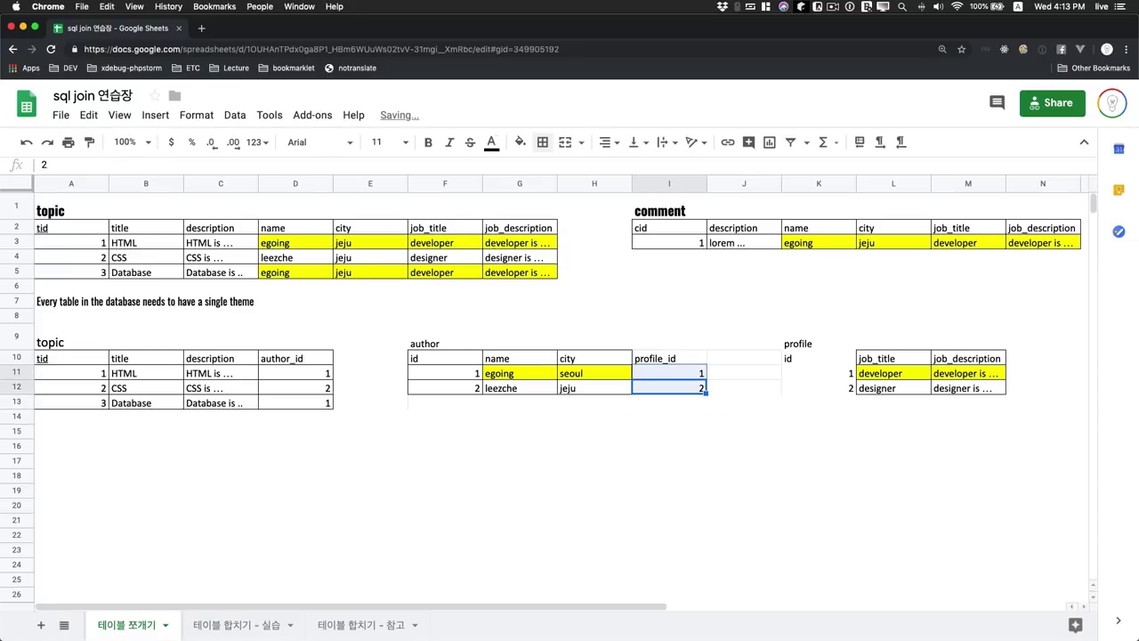
key("shift+Up")
left_click(543, 144)
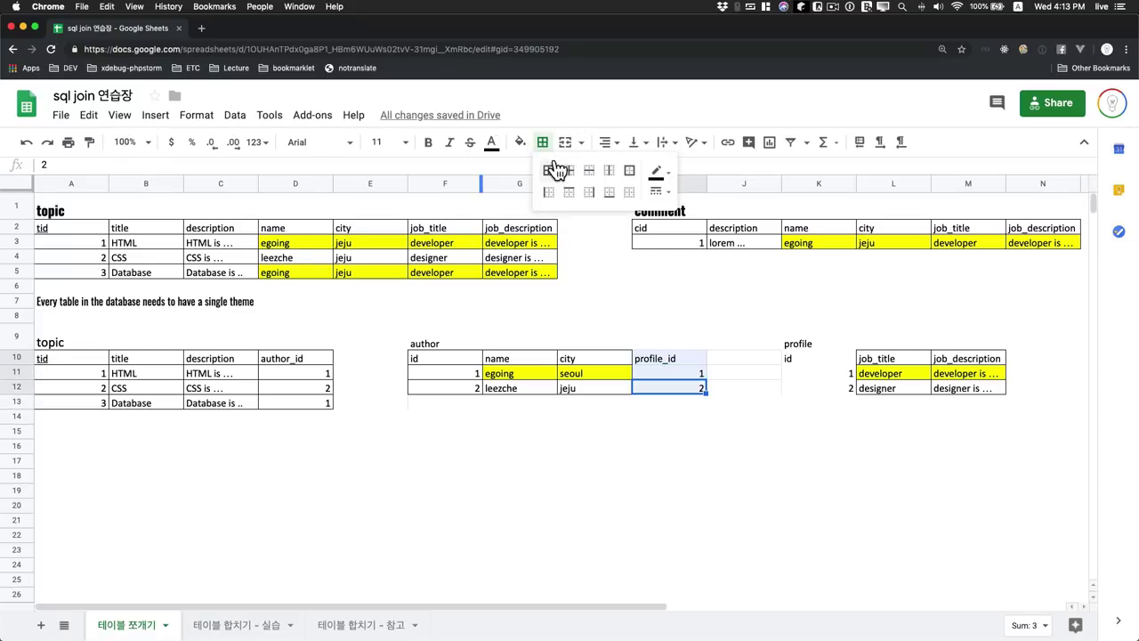
left_click(551, 172)
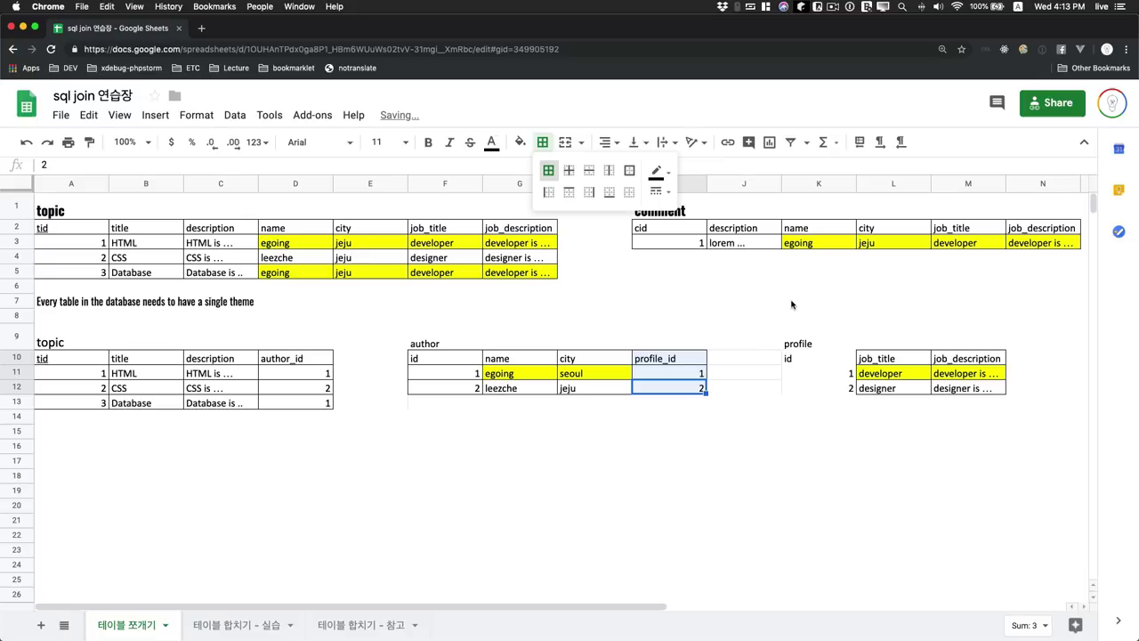
Apply all borders to the profile table's id and job_title columns, K10:L12
left_click(807, 360)
left_click_drag(808, 360, 864, 389)
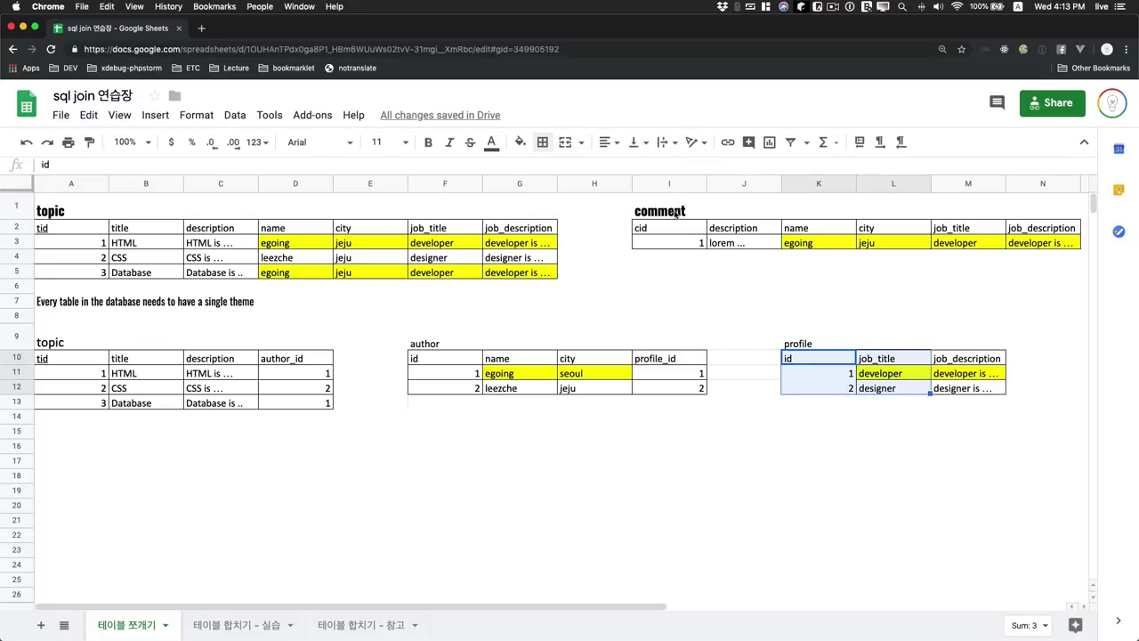
left_click(544, 144)
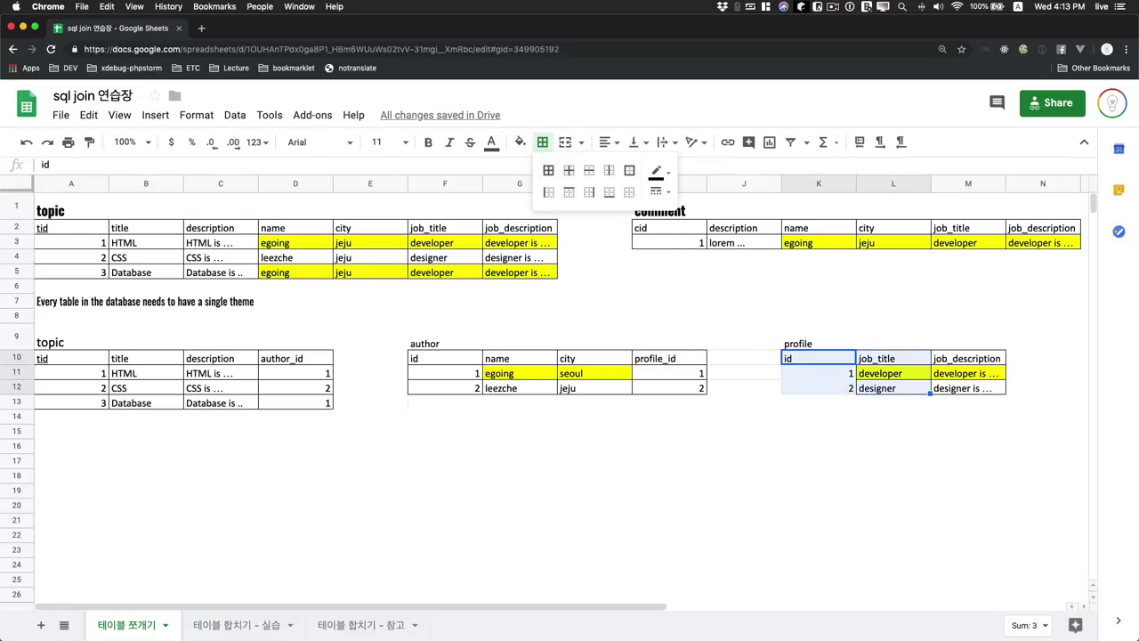
left_click(548, 170)
left_click(746, 416)
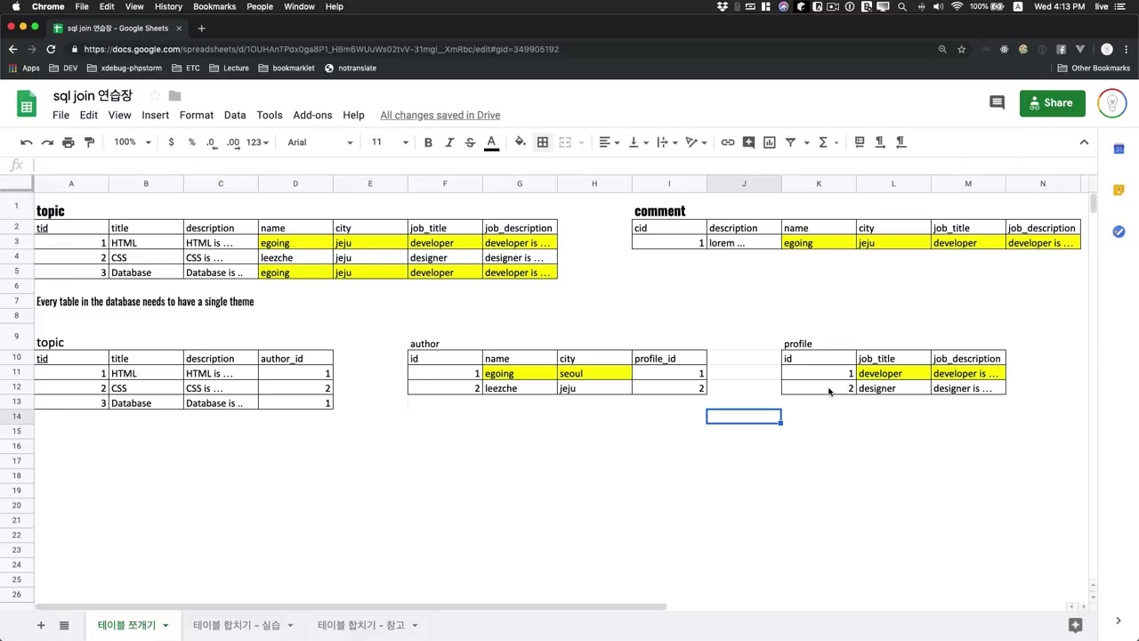
Examine the single-theme rule in A7, the profile table and the repeated author data in the original topic and comment tables
left_click(49, 305)
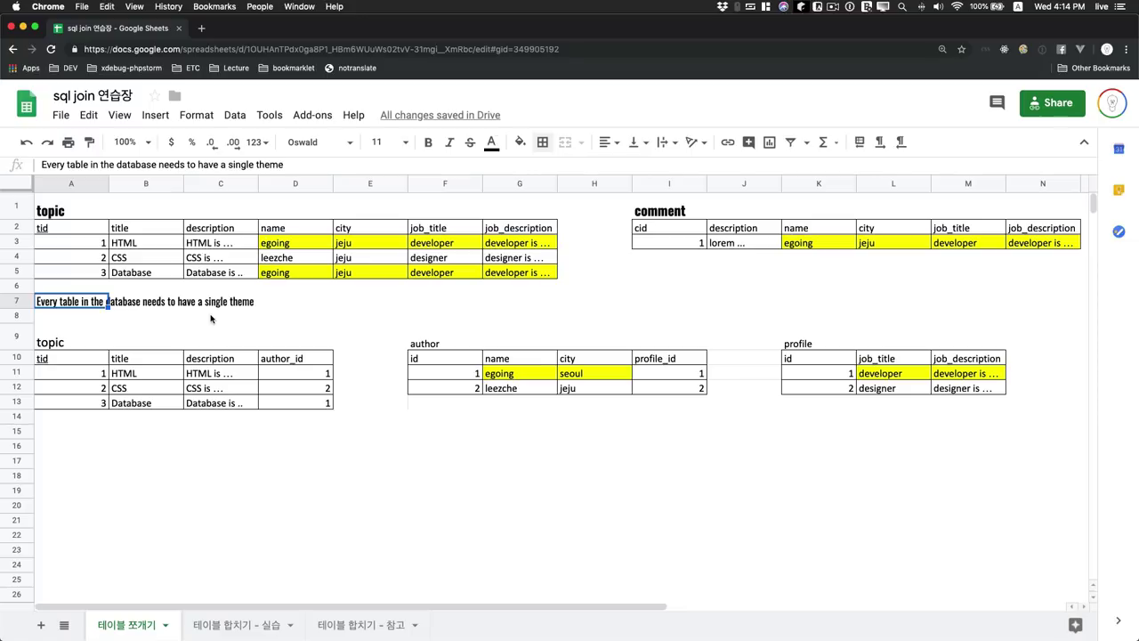
left_click_drag(819, 358, 968, 388)
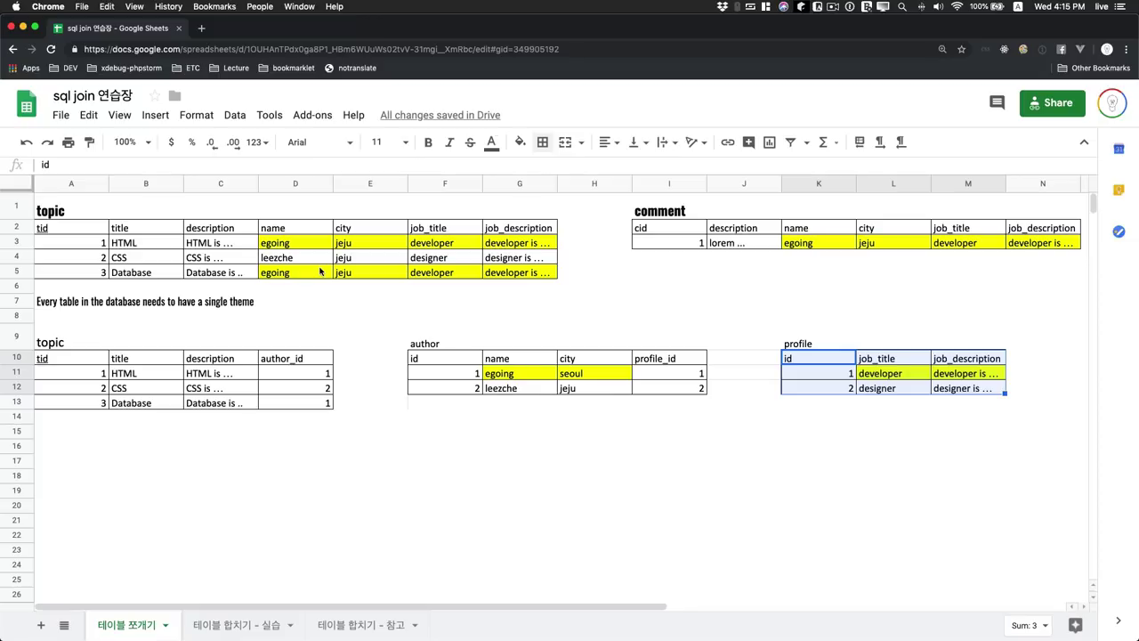
left_click(518, 273)
left_click(95, 246, "shift")
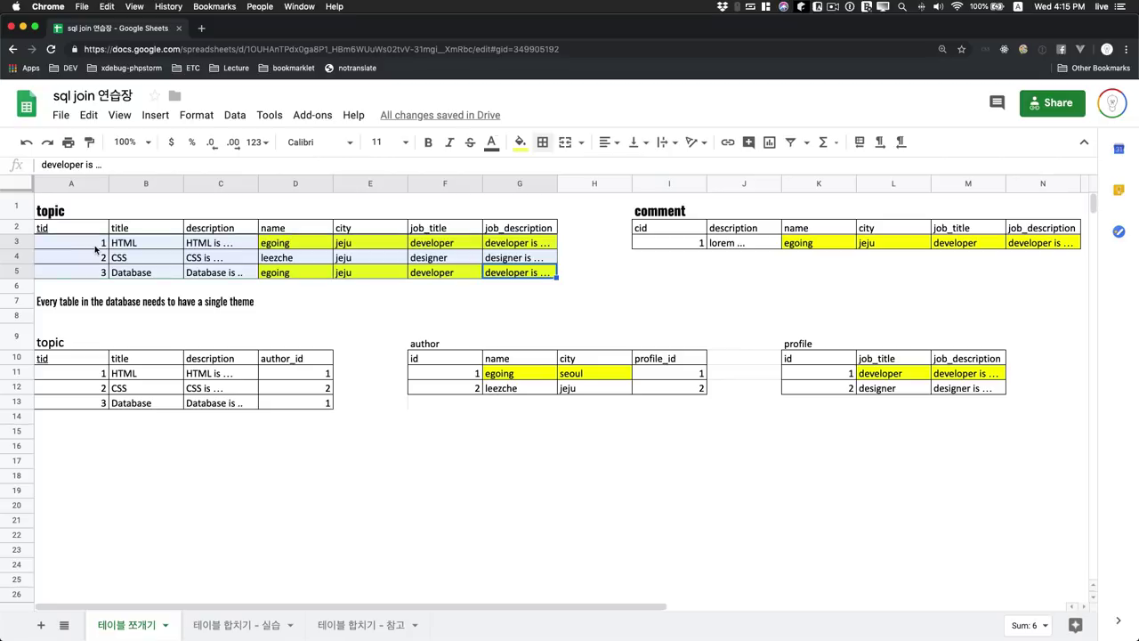
left_click(279, 276)
left_click_drag(279, 276, 507, 274)
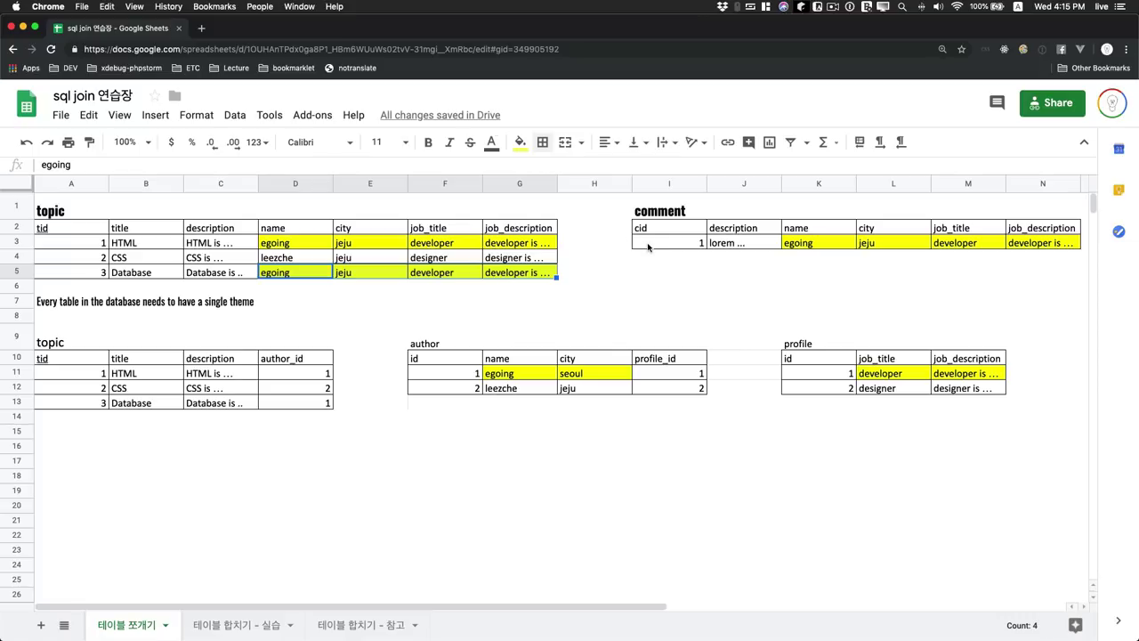
left_click_drag(648, 247, 1003, 234)
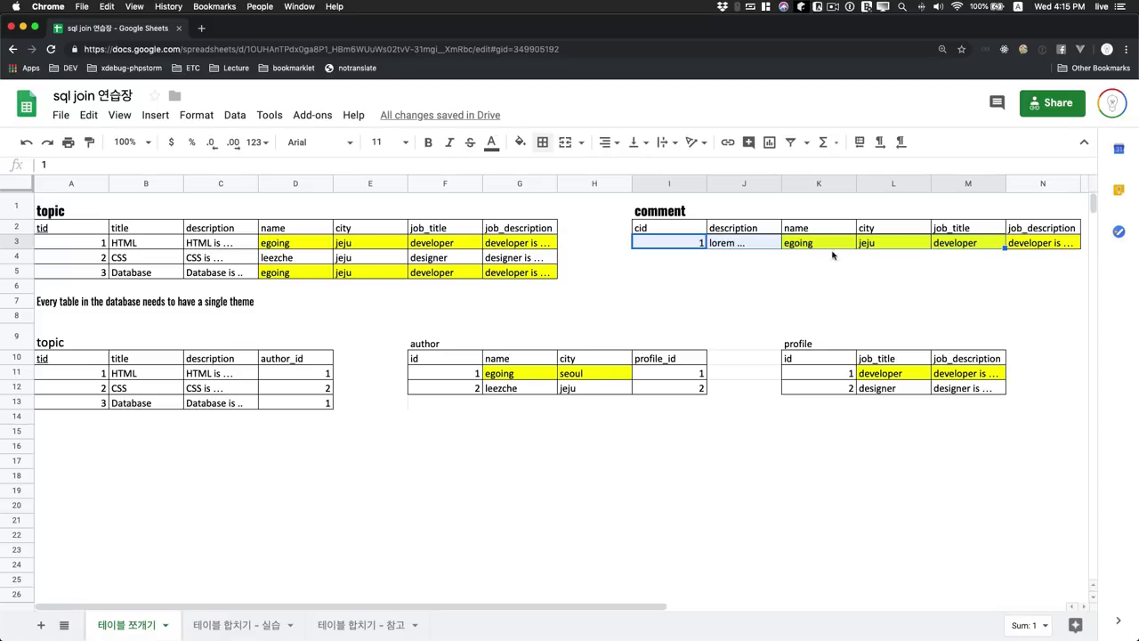
Compare how a topic row reads in the original combined table with the split topic, author and profile tables
left_click(514, 276)
left_click_drag(513, 279, 73, 232)
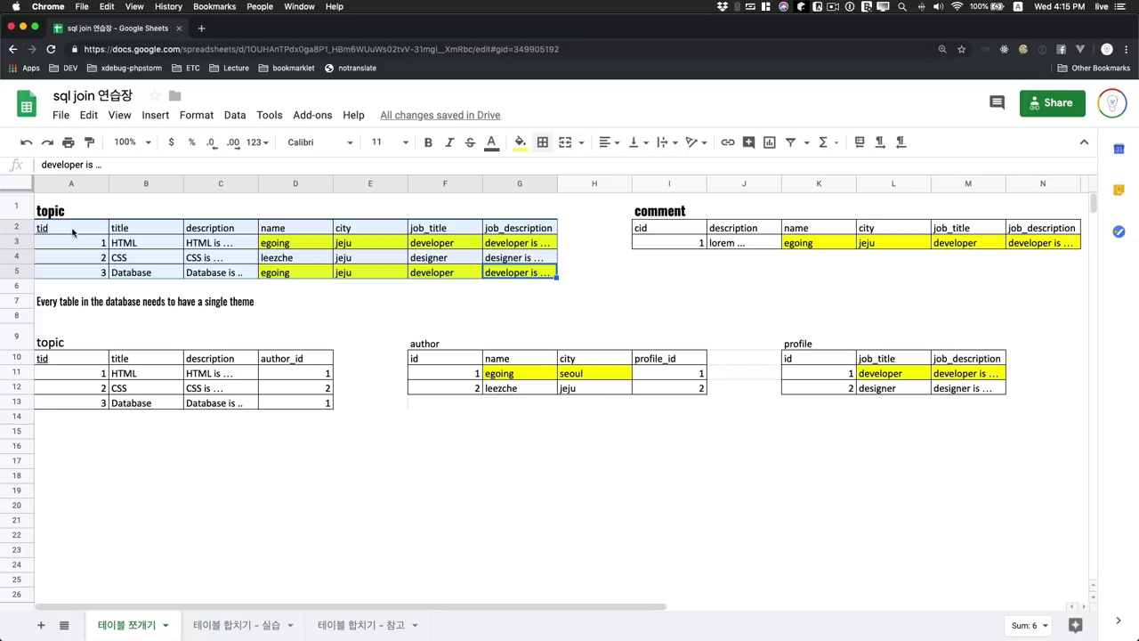
left_click(75, 247)
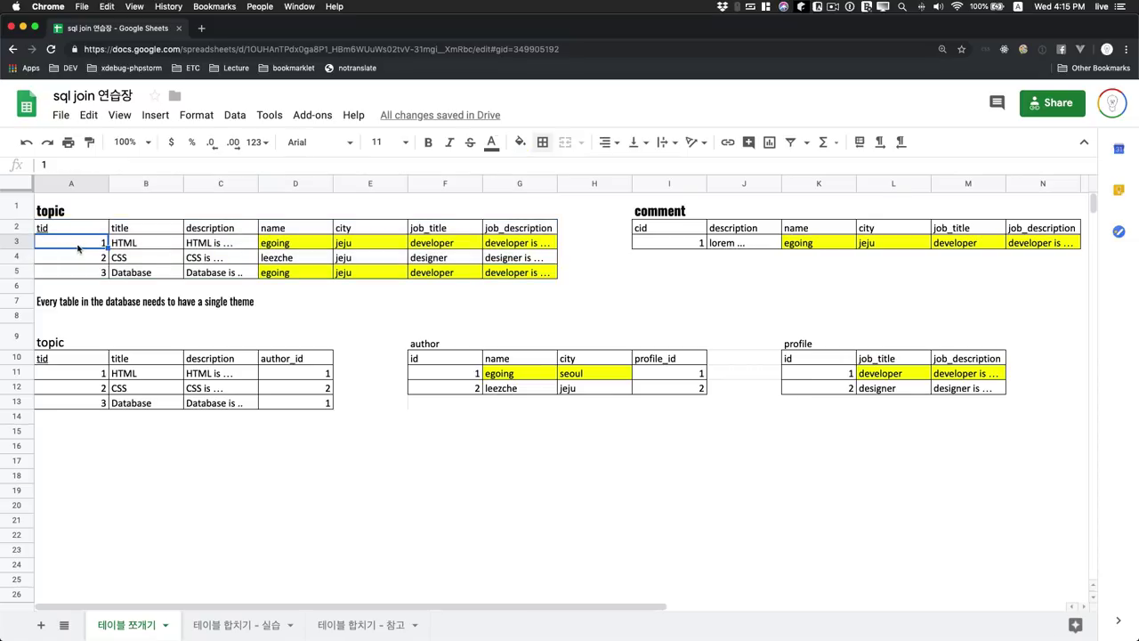
left_click(130, 242)
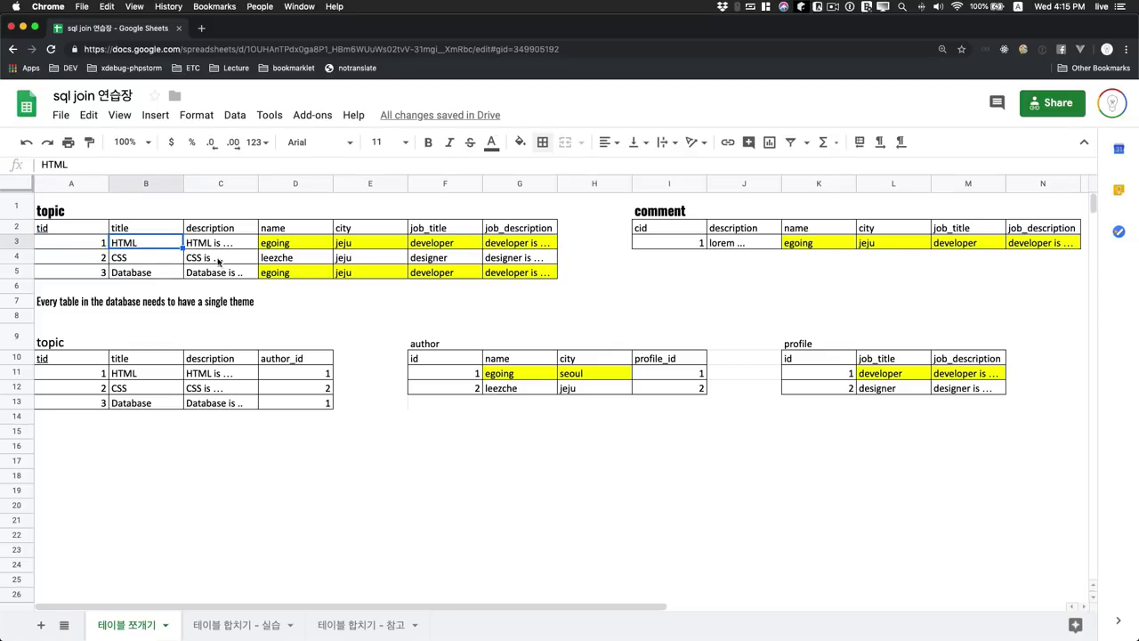
left_click(307, 249)
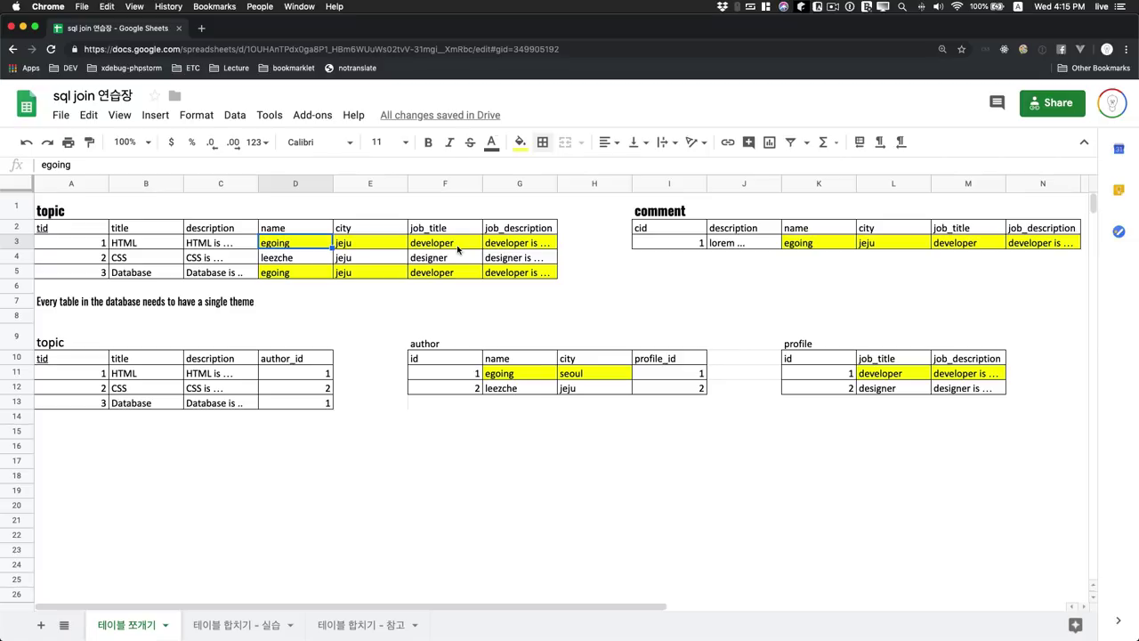
left_click(457, 250)
left_click_drag(71, 347, 826, 412)
left_click(969, 406)
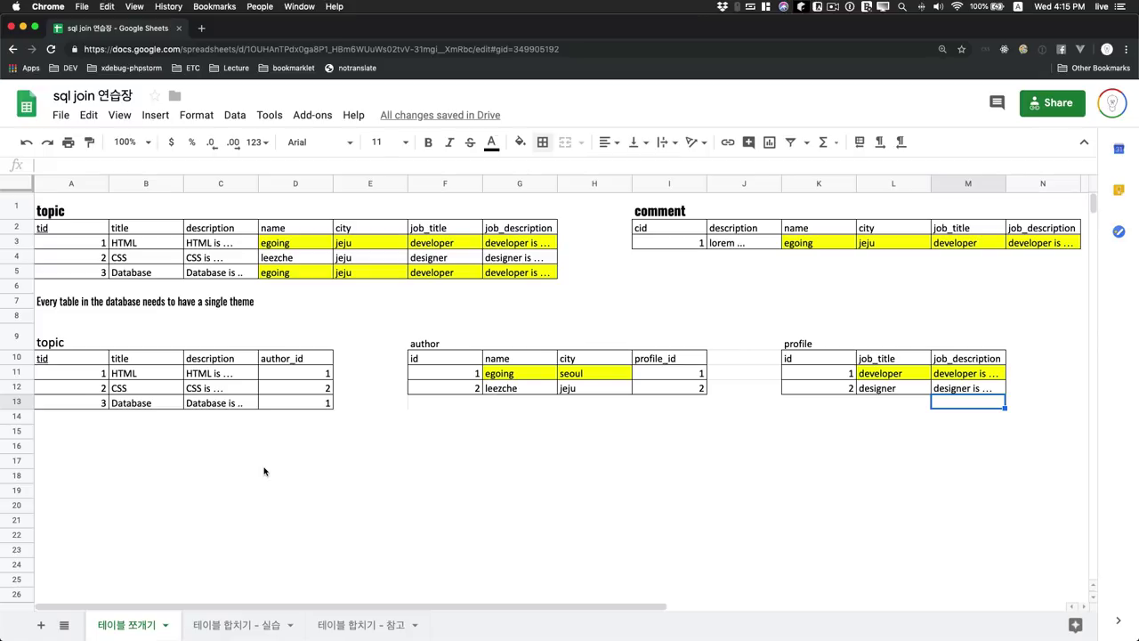
Trace the HTML topic's author_id to the author table, and compare the original topic table with the split version
left_click(570, 377)
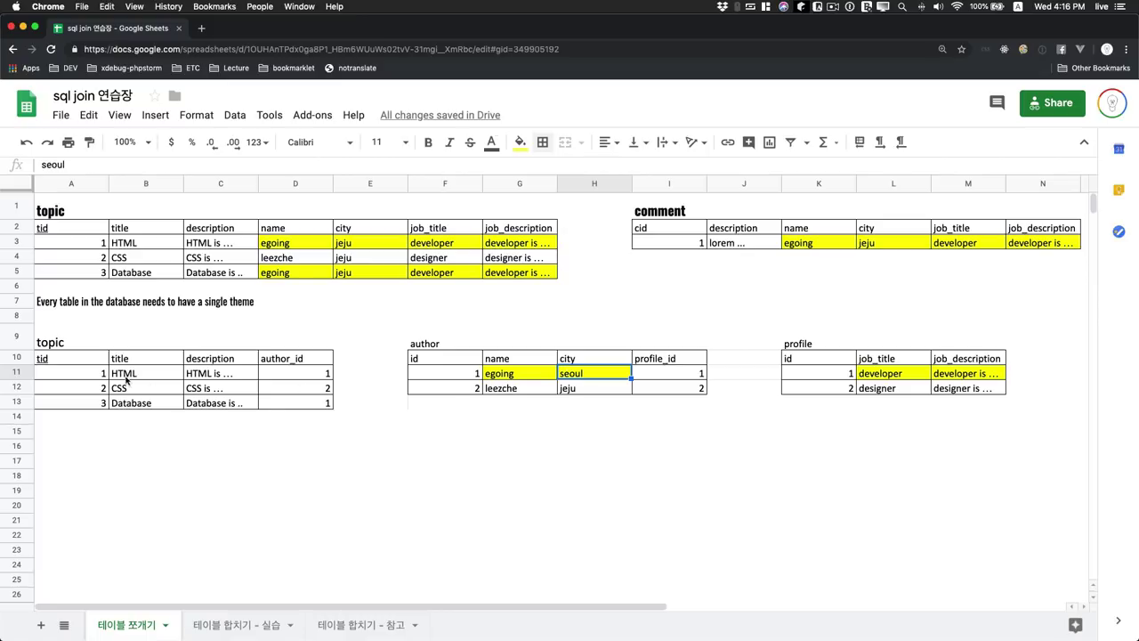
left_click_drag(89, 378, 233, 377)
left_click(279, 375)
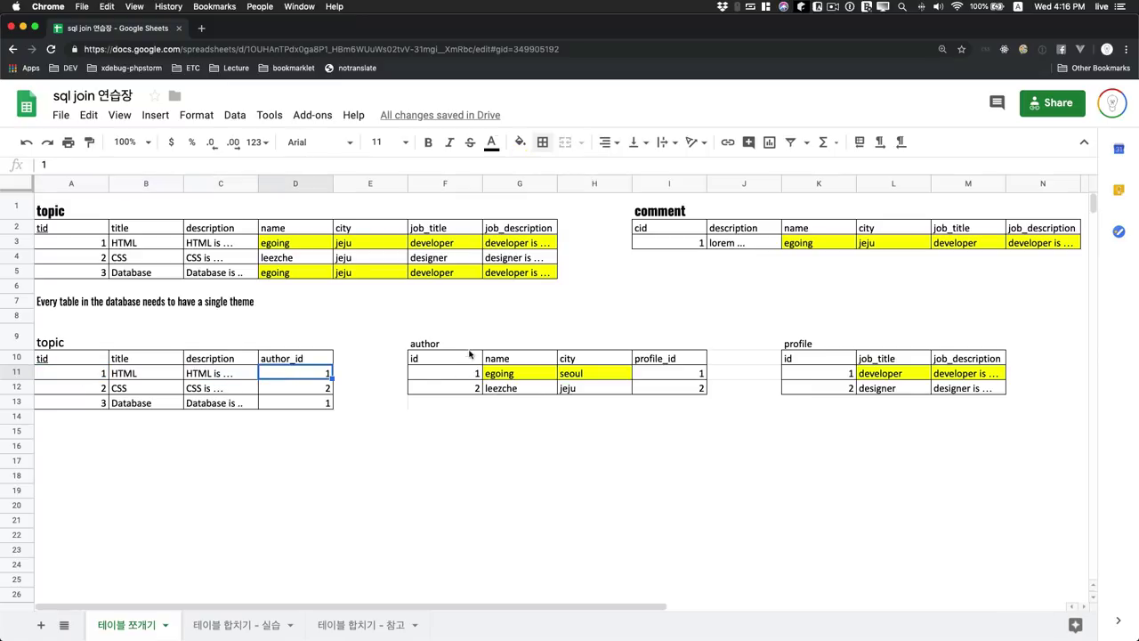
left_click(461, 349)
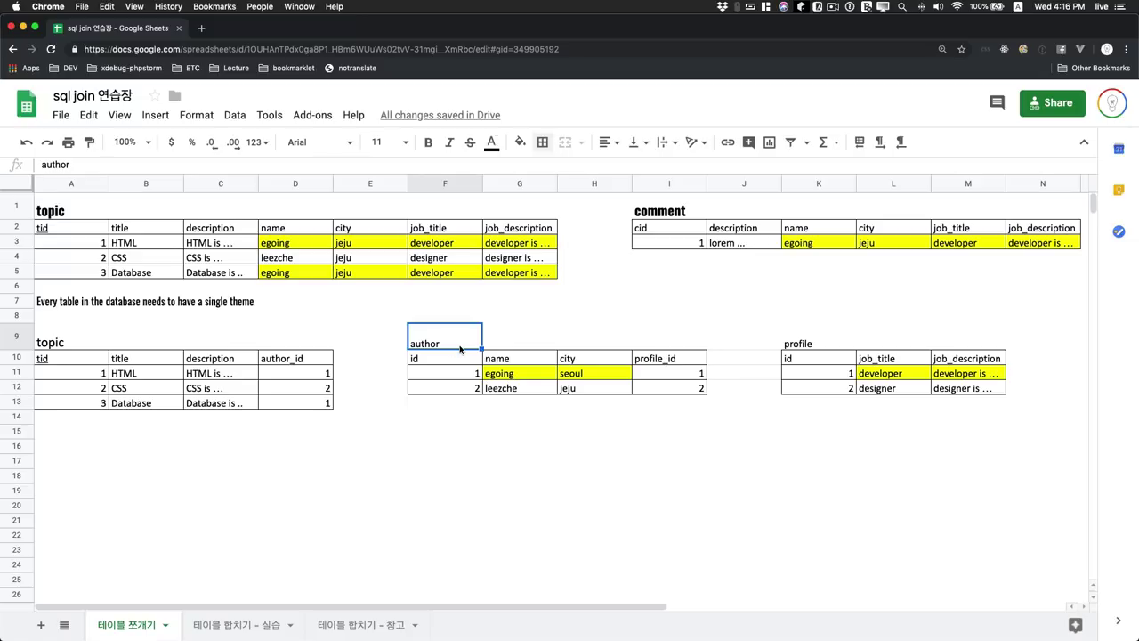
left_click(304, 378)
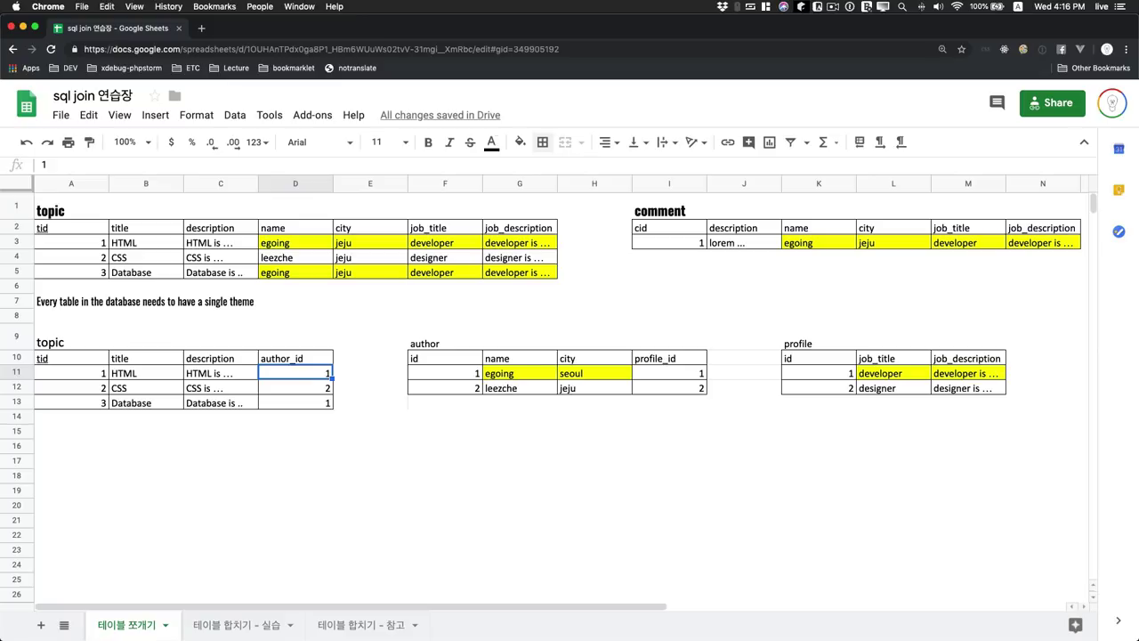
left_click_drag(55, 229, 534, 279)
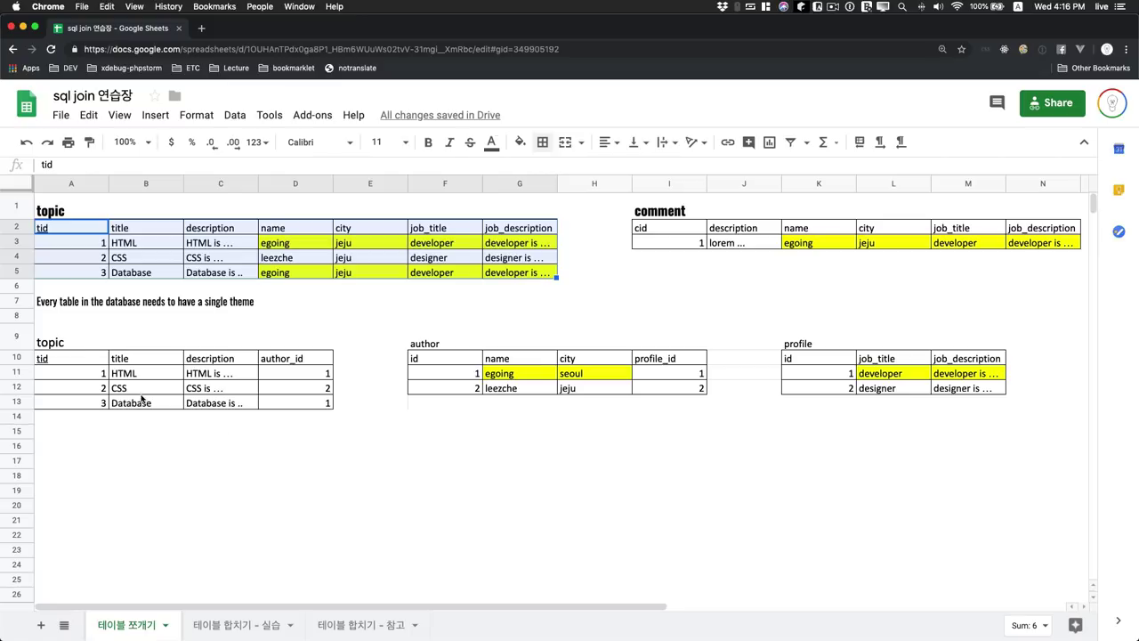
left_click_drag(83, 358, 296, 405)
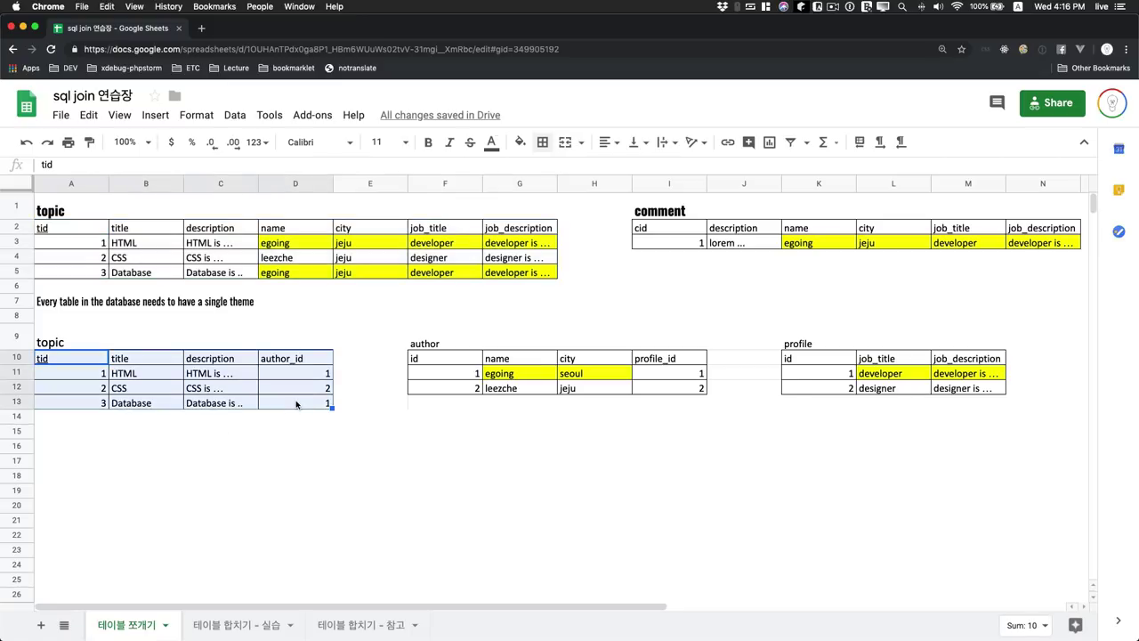